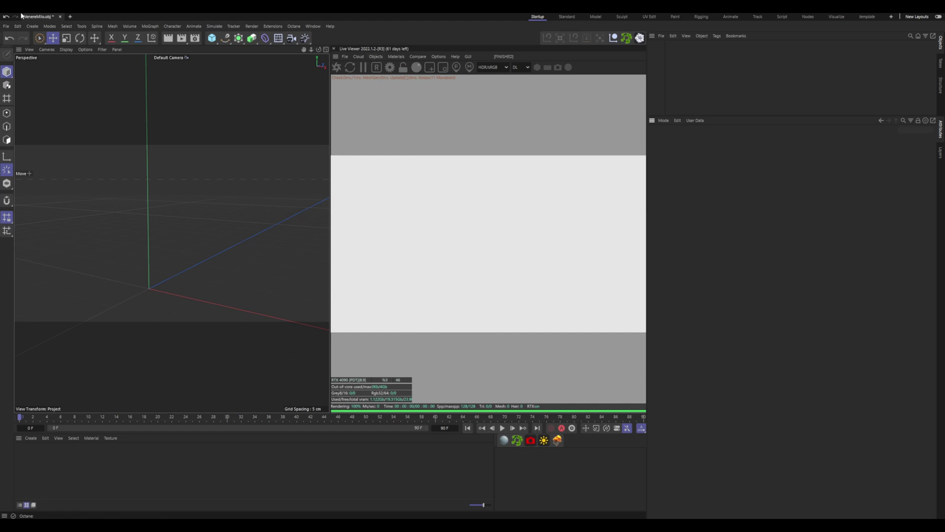
Look over the free Male Skull model page on CGTrader and the Lua script repository topic on the OTOY forum
{"action": "key", "text": "alt+Tab"}
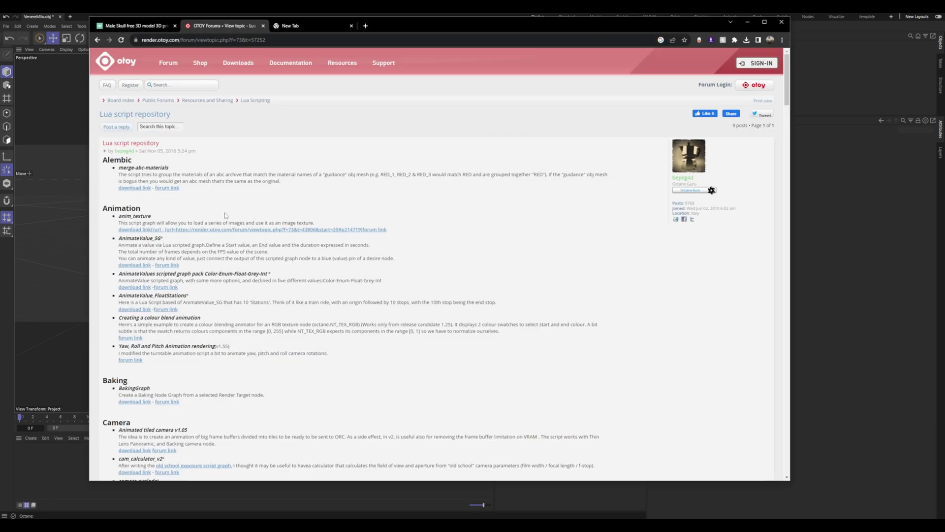
{"action": "left_click", "coordinate": [132, 25]}
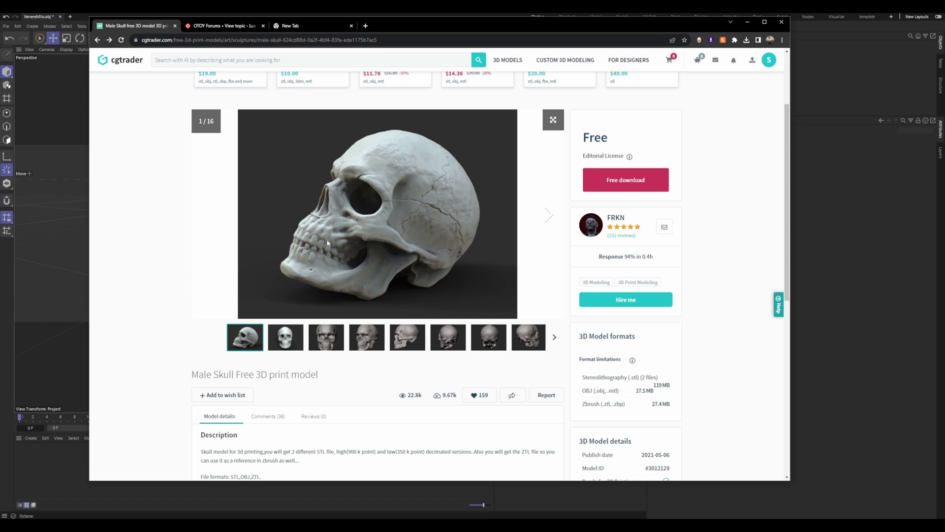
{"action": "scroll", "coordinate": [335, 240], "scroll_direction": "down", "scroll_amount": 10}
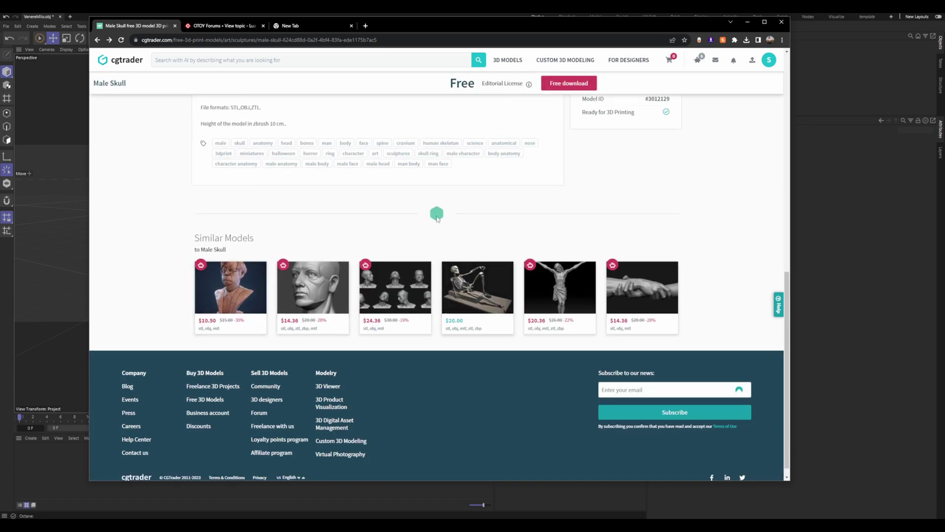
{"action": "scroll", "coordinate": [440, 210], "scroll_direction": "up", "scroll_amount": 8}
{"action": "scroll", "coordinate": [365, 232], "scroll_direction": "up", "scroll_amount": 4}
{"action": "scroll", "coordinate": [433, 300], "scroll_direction": "down", "scroll_amount": 2}
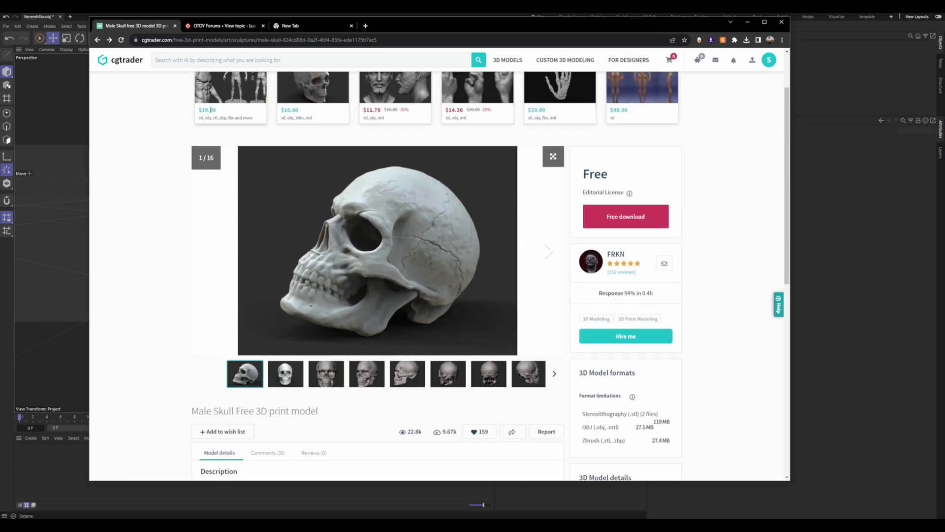
{"action": "left_click", "coordinate": [208, 26]}
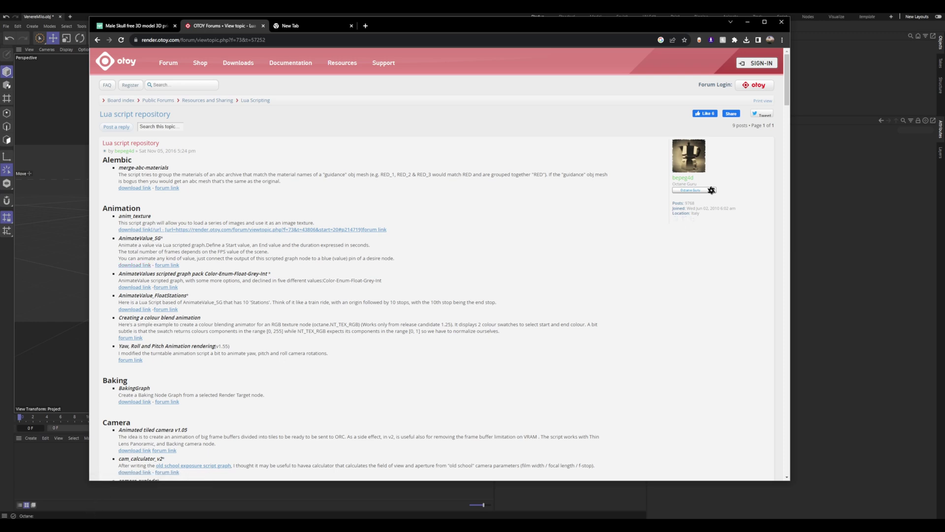
Import VenereMilo.obj from the STATUE assets folder into the Cinema 4D project, keeping the default OBJ import settings
{"action": "left_click", "coordinate": [107, 525]}
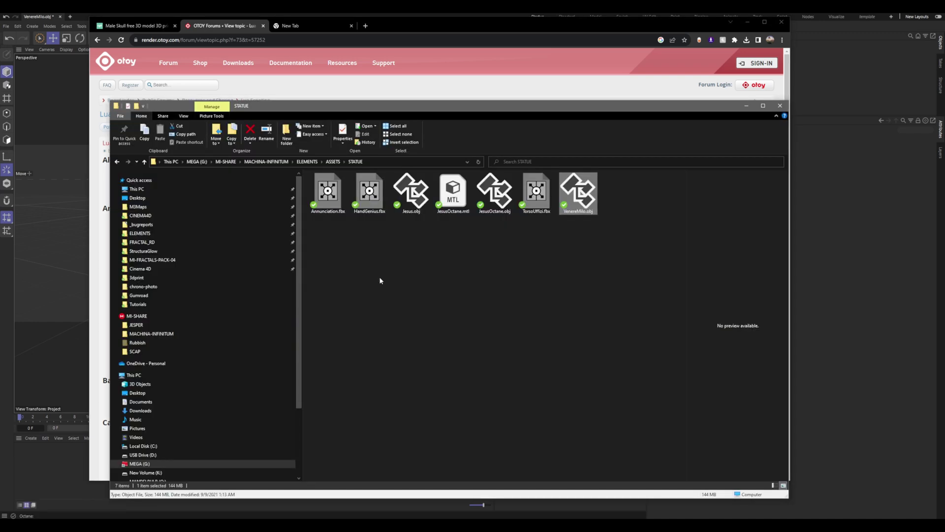
{"action": "left_click_drag", "start_coordinate": [577, 208], "coordinate": [46, 209]}
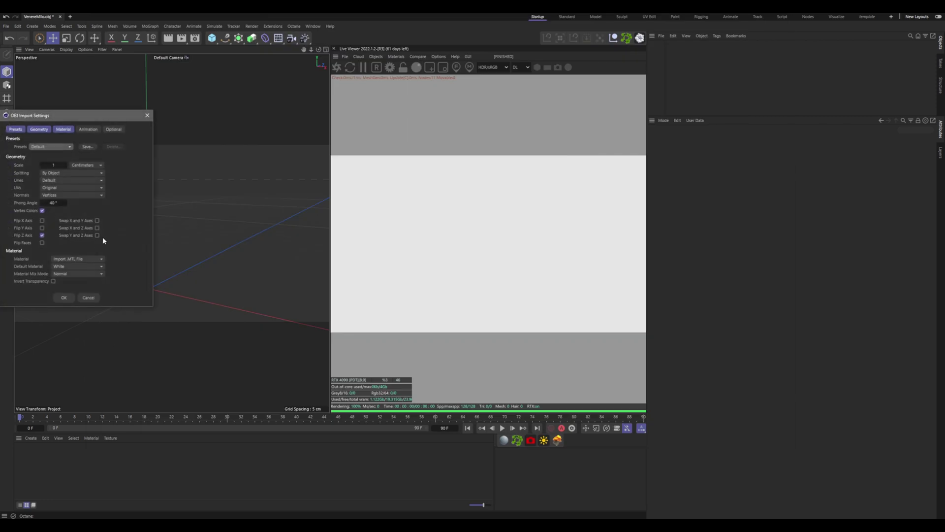
{"action": "left_click", "coordinate": [64, 298]}
{"action": "scroll", "coordinate": [190, 249], "scroll_direction": "up", "scroll_amount": 10}
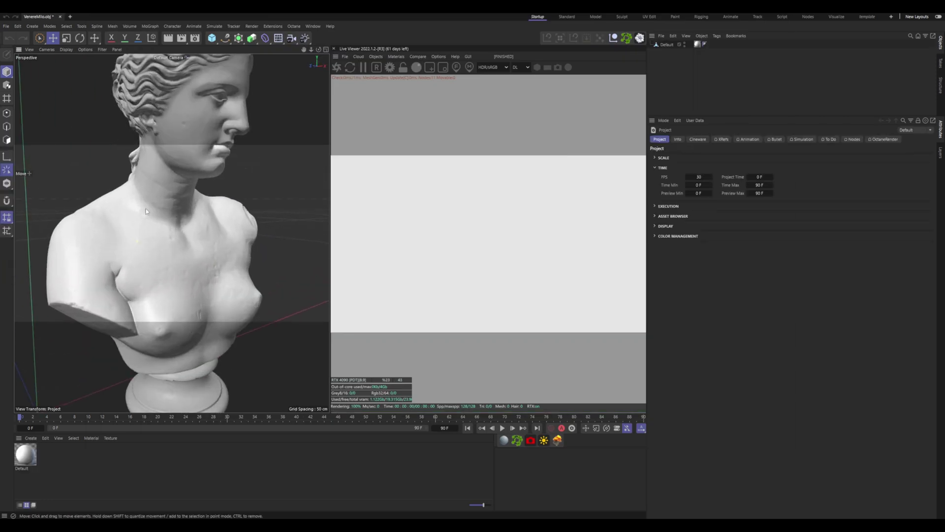
{"action": "scroll", "coordinate": [176, 237], "scroll_direction": "down", "scroll_amount": 10}
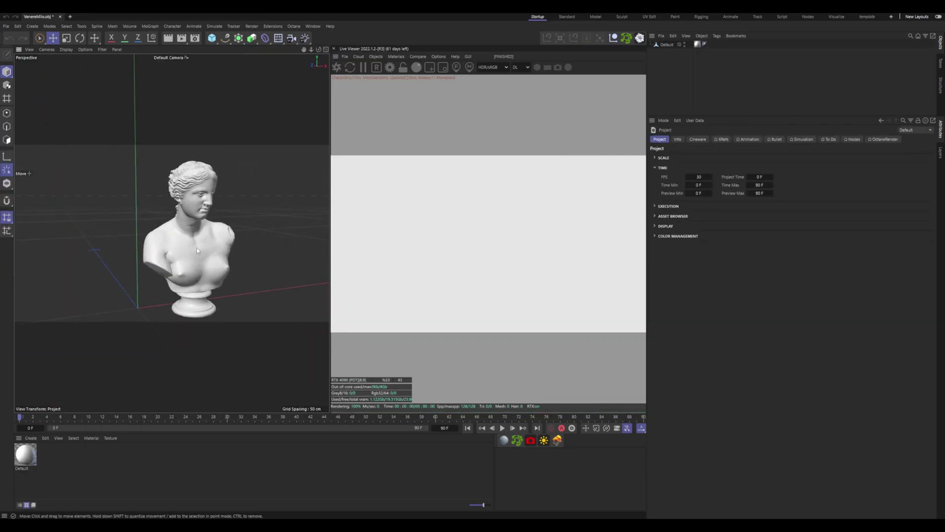
Save the project as VenereMilo.c4d
{"action": "scroll", "coordinate": [189, 244], "scroll_direction": "up", "scroll_amount": 3}
{"action": "left_click", "coordinate": [6, 26]}
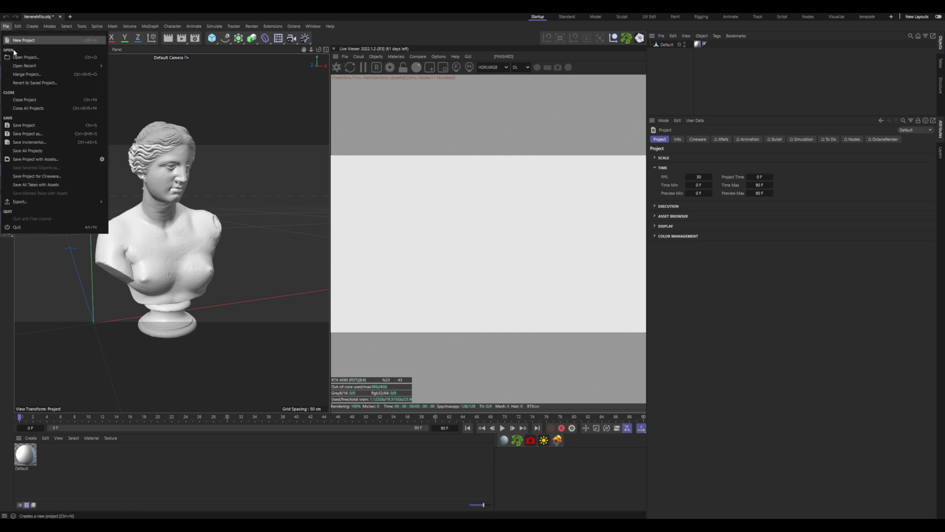
{"action": "left_click", "coordinate": [31, 139]}
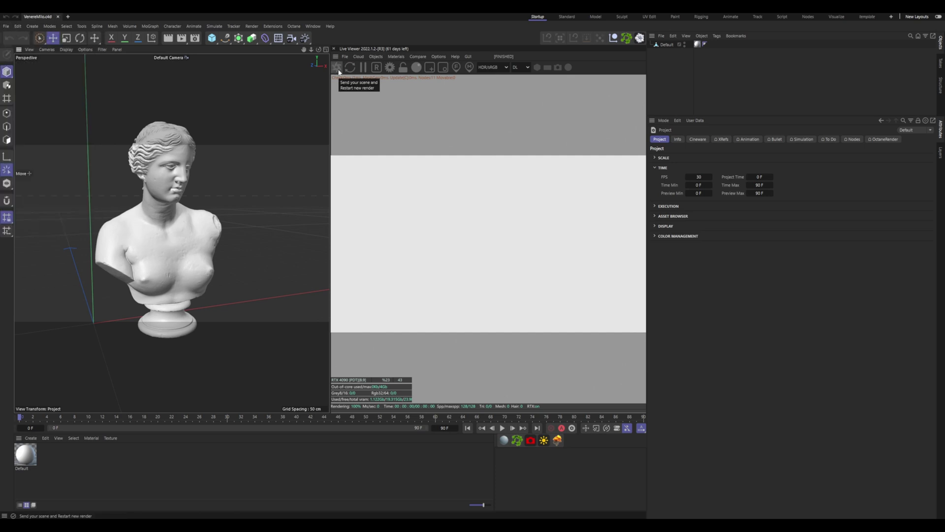
Add a Volume Builder and make the Default bust mesh its child
{"action": "left_click", "coordinate": [252, 38]}
{"action": "left_click", "coordinate": [388, 91]}
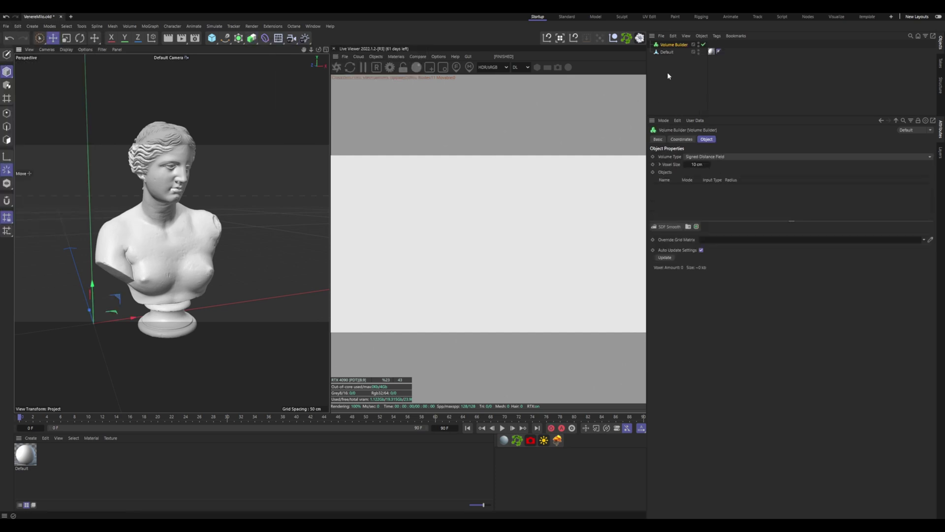
{"action": "left_click_drag", "start_coordinate": [677, 44], "coordinate": [673, 46]}
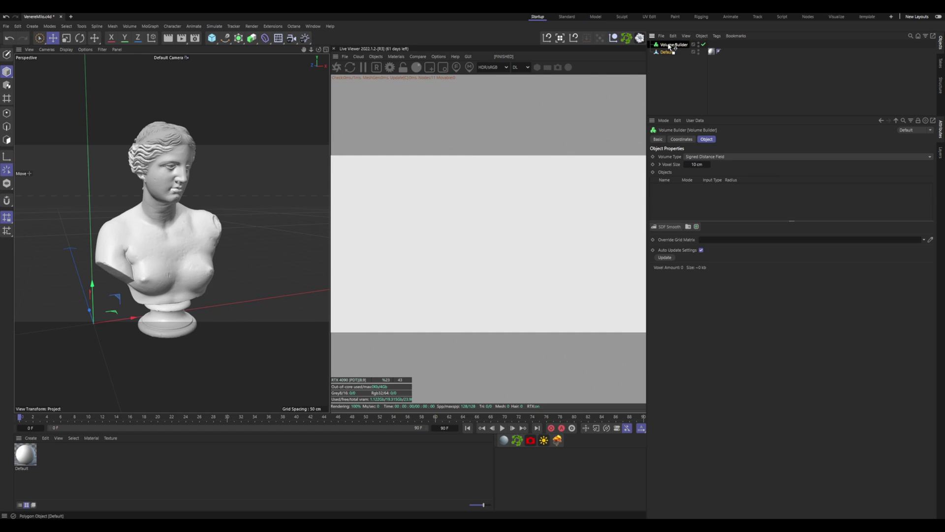
{"action": "left_click", "coordinate": [674, 46]}
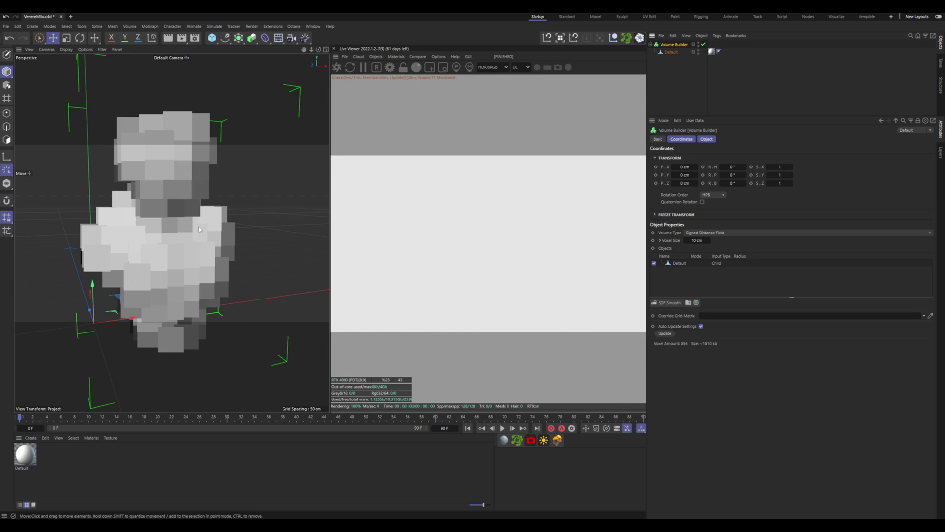
Set the Volume Builder's voxel size to 1 cm
{"action": "left_click_drag", "start_coordinate": [192, 226], "coordinate": [166, 231], "text": "alt"}
{"action": "right_click_drag", "start_coordinate": [166, 231], "coordinate": [170, 229], "text": "alt"}
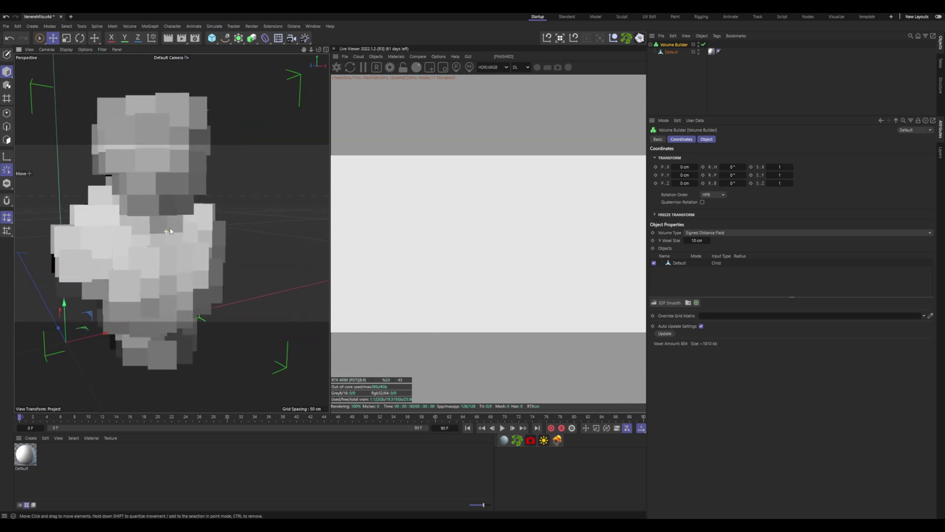
{"action": "middle_click_drag", "start_coordinate": [170, 231], "coordinate": [186, 233], "text": "alt"}
{"action": "left_click", "coordinate": [696, 239]}
{"action": "type", "text": "1"}
{"action": "key", "text": "Return"}
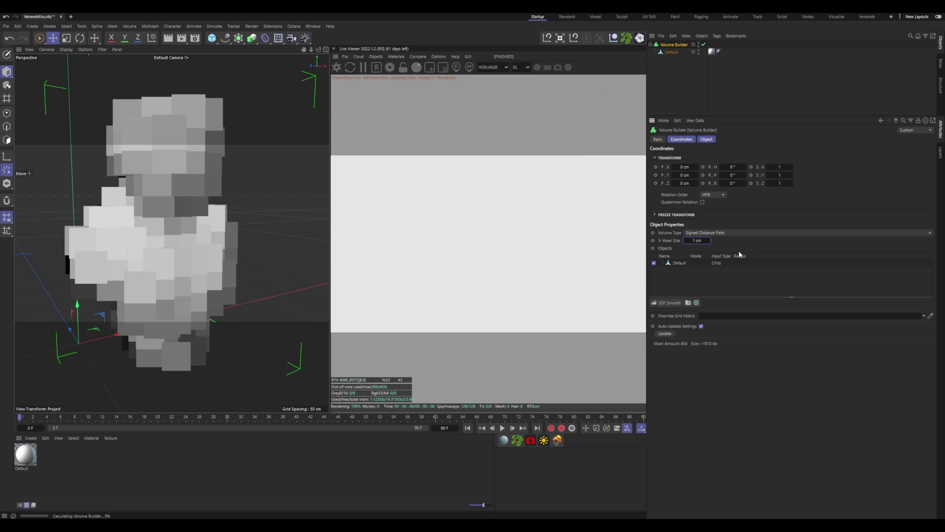
Refine the Volume Builder's voxel size to 0.5 cm
{"action": "left_click_drag", "start_coordinate": [174, 255], "coordinate": [163, 256], "text": "alt"}
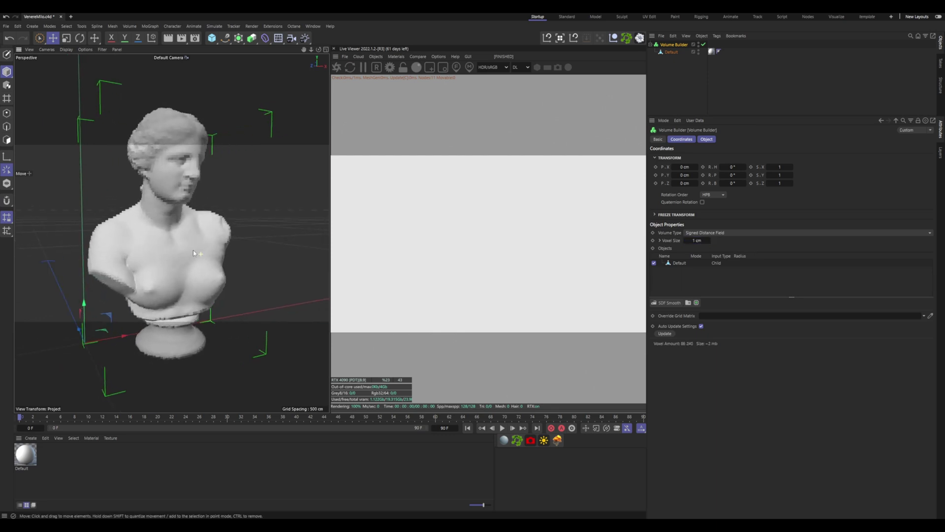
{"action": "left_click", "coordinate": [697, 241]}
{"action": "type", "text": "0.5"}
{"action": "key", "text": "Return"}
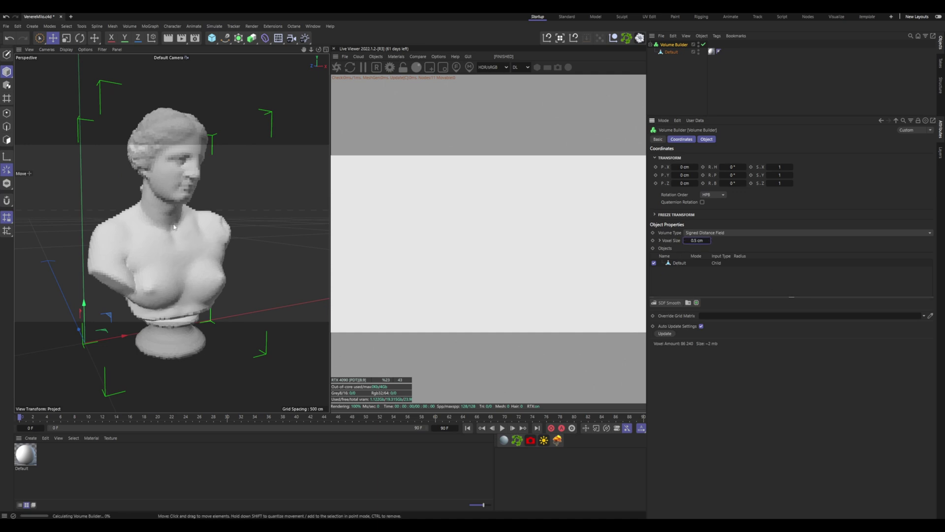
Set the Volume Builder's voxel size to 0.3 cm for finer detail on the bust
{"action": "mouse_move", "coordinate": [174, 227]}
{"action": "left_mouse_down", "text": "alt"}
{"action": "mouse_move", "coordinate": [125, 233]}
{"action": "mouse_move", "coordinate": [177, 230]}
{"action": "left_mouse_up", "text": "alt"}
{"action": "right_click_drag", "start_coordinate": [182, 170], "coordinate": [196, 129], "text": "alt"}
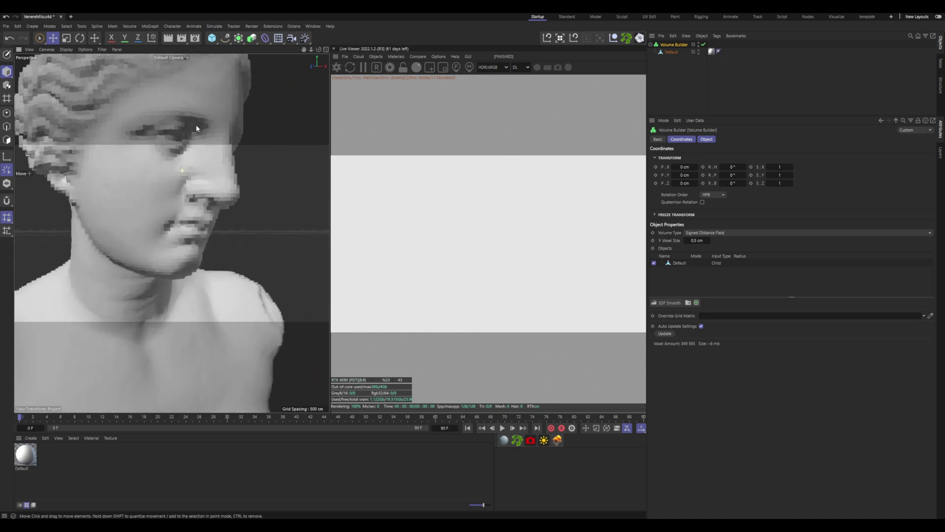
{"action": "scroll", "coordinate": [196, 128], "scroll_direction": "down", "scroll_amount": 5}
{"action": "left_click_drag", "start_coordinate": [186, 162], "coordinate": [168, 165], "text": "alt"}
{"action": "double_click", "coordinate": [697, 240]}
{"action": "type", "text": "0.3"}
{"action": "key", "text": "Return"}
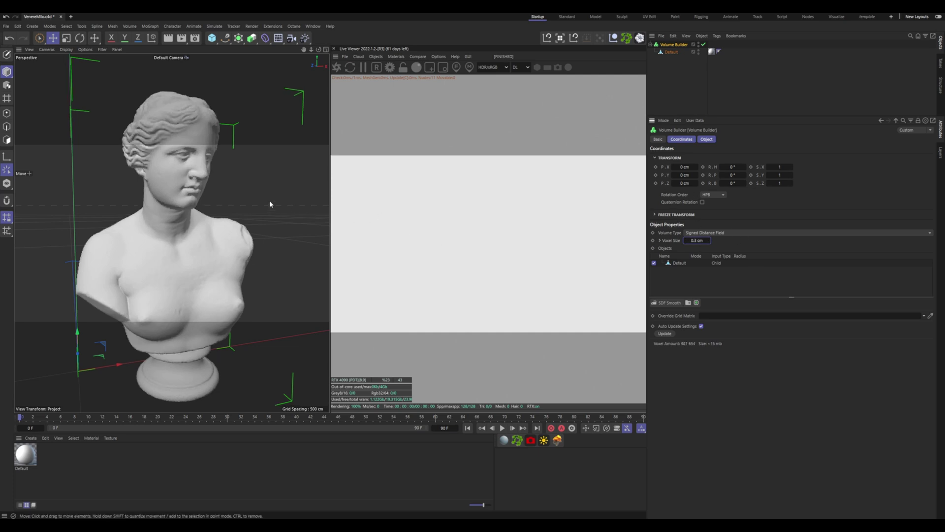
Select the Volume Builder with its child mesh and make it editable as a volume object
{"action": "scroll", "coordinate": [197, 182], "scroll_direction": "up", "scroll_amount": 5}
{"action": "scroll", "coordinate": [197, 183], "scroll_direction": "down", "scroll_amount": 4}
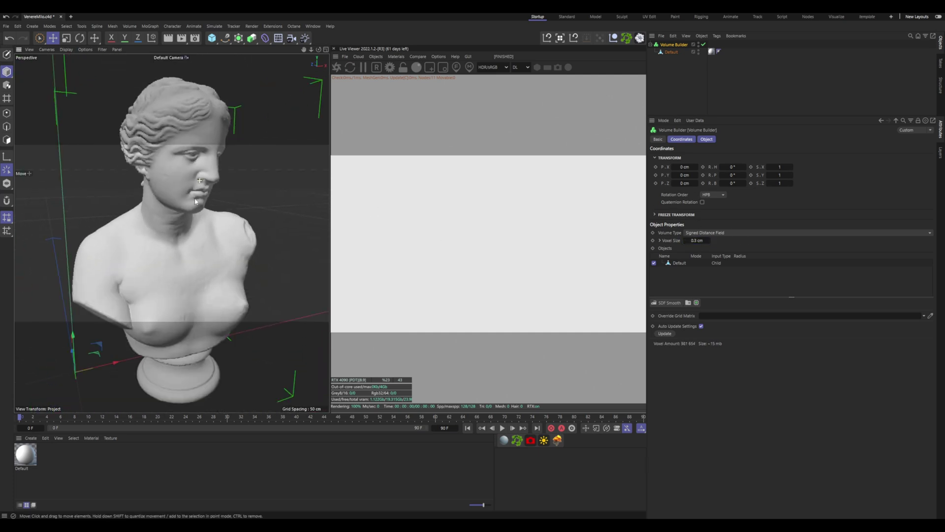
{"action": "left_click_drag", "start_coordinate": [201, 223], "coordinate": [178, 189], "text": "alt"}
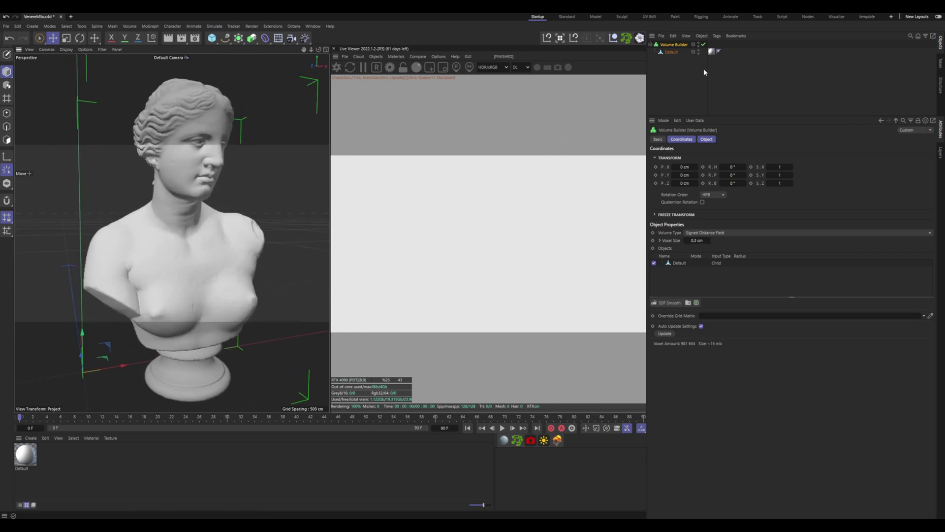
{"action": "left_click_drag", "start_coordinate": [680, 75], "coordinate": [670, 47]}
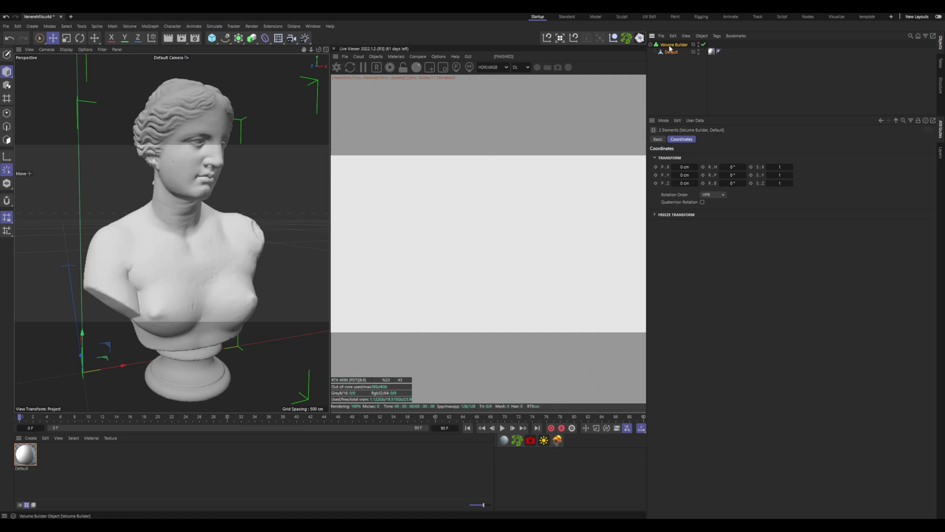
{"action": "key", "text": "c"}
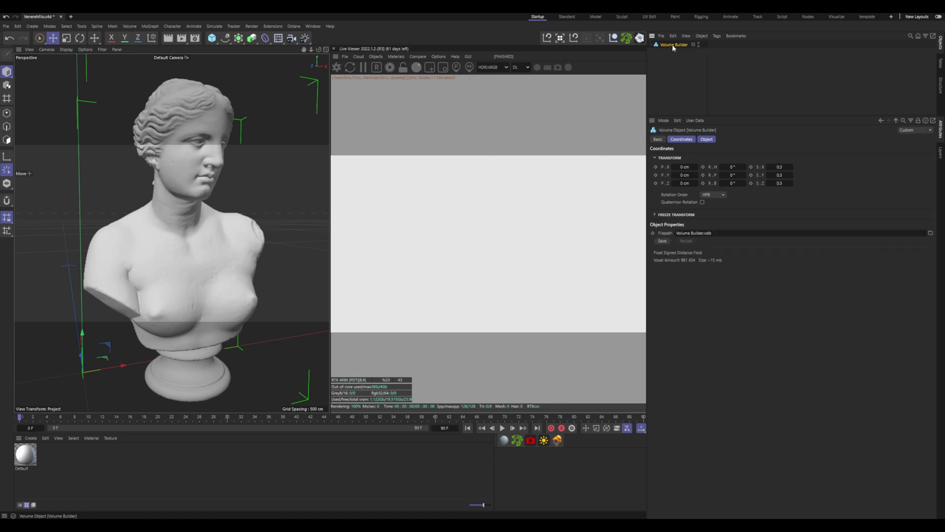
Save the volume object as Venere.vdb in the project's vol folder
{"action": "left_click", "coordinate": [708, 139]}
{"action": "left_click", "coordinate": [699, 157]}
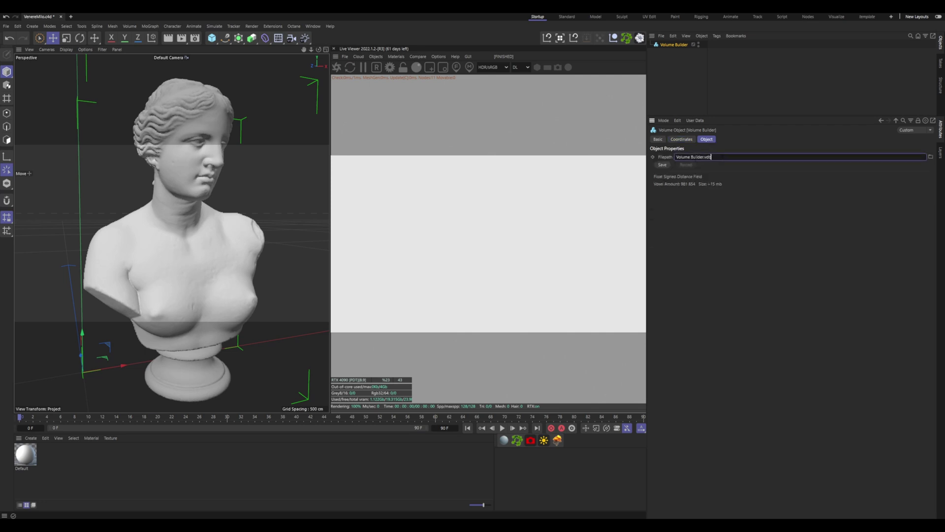
{"action": "type", "text": "Ver"}
{"action": "left_click", "coordinate": [662, 165]}
Locate the exported Venere.vdb in the vol subfolder of Cinema 4D inside the Gumroad folder
{"action": "mouse_move", "coordinate": [84, 510]}
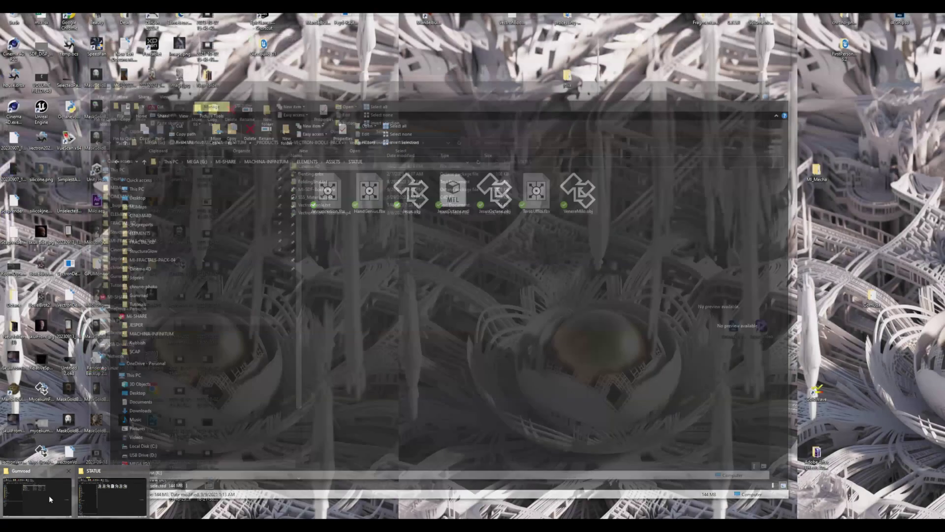
{"action": "left_click", "coordinate": [49, 496]}
{"action": "double_click", "coordinate": [311, 168]}
{"action": "double_click", "coordinate": [310, 167]}
{"action": "left_click", "coordinate": [308, 167]}
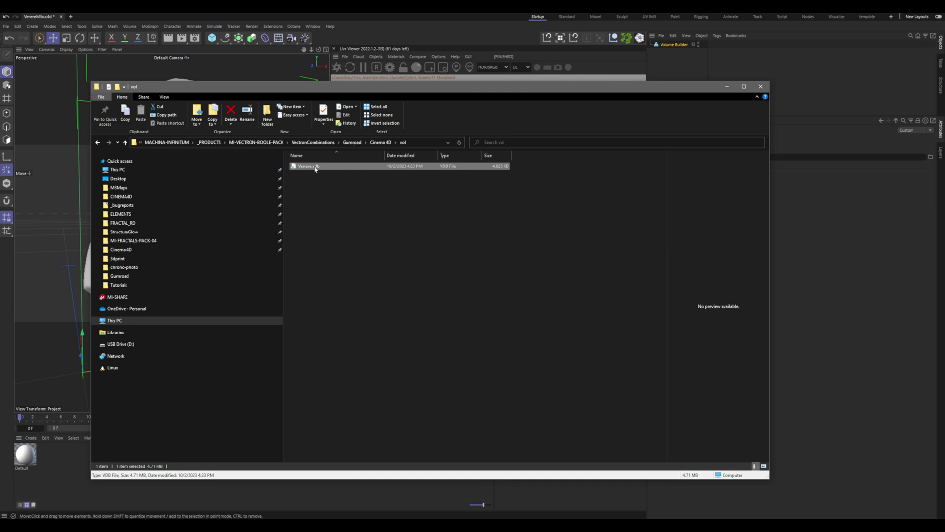
Open MI-SDF-Boole.orbx from the Gumroad folder in Octane Standalone and render its Render target node
{"action": "left_click", "coordinate": [352, 142]}
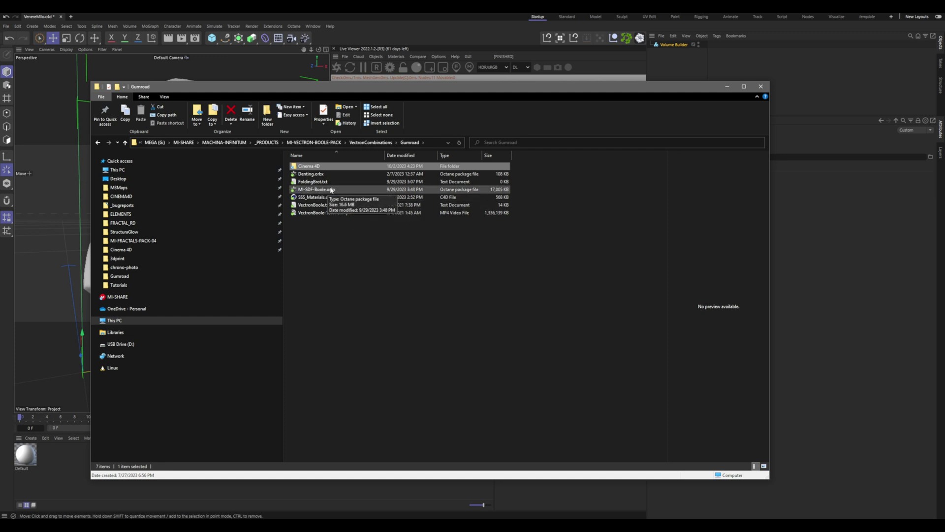
{"action": "left_click", "coordinate": [331, 190]}
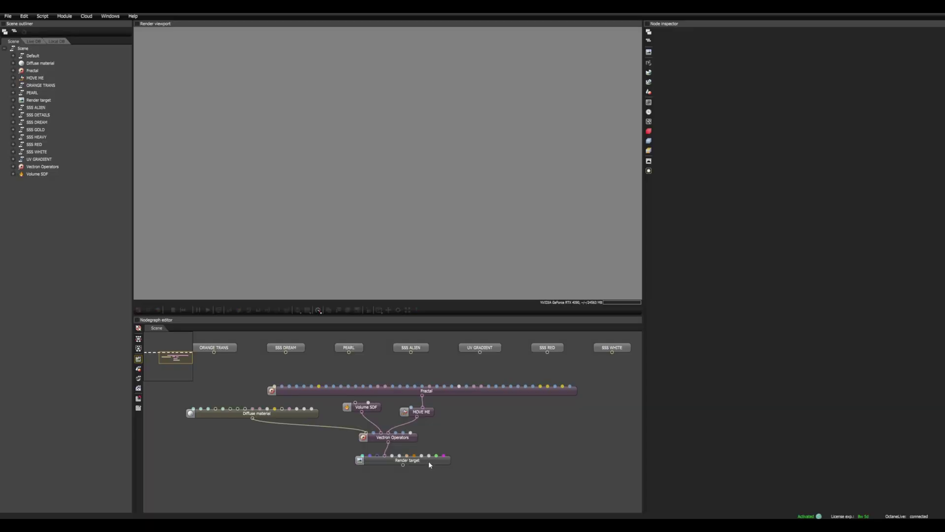
{"action": "left_click", "coordinate": [428, 461]}
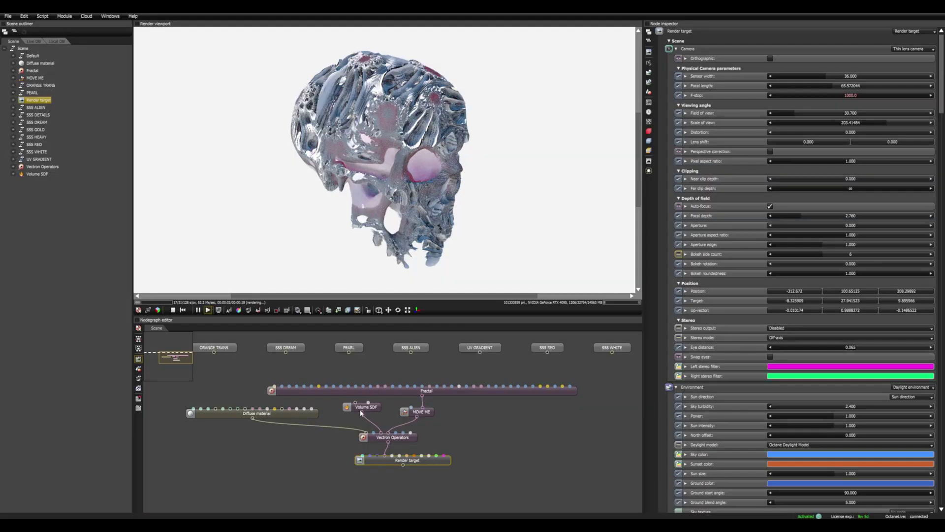
Replace the Volume SDF node's skull volume with Venere.vdb from the vol folder
{"action": "left_click", "coordinate": [367, 408]}
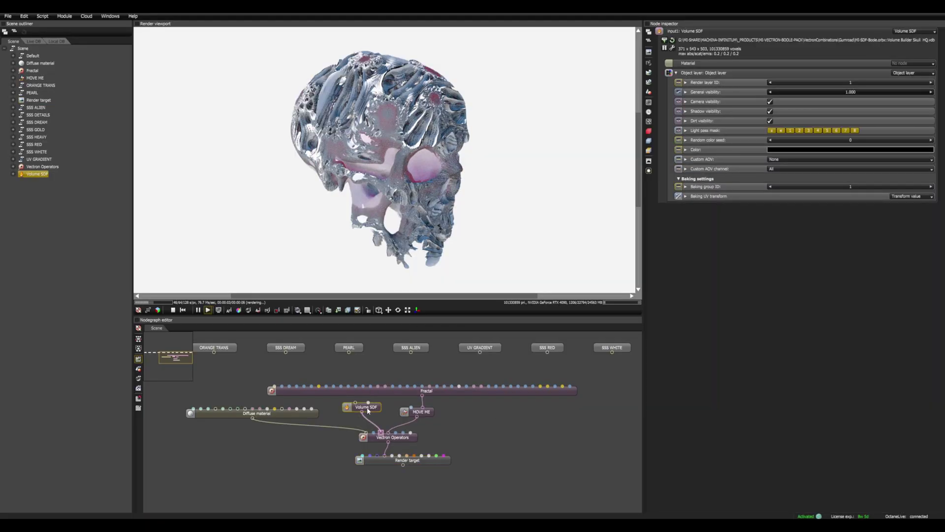
{"action": "left_click", "coordinate": [666, 40]}
{"action": "left_click", "coordinate": [305, 115]}
{"action": "left_click", "coordinate": [650, 429]}
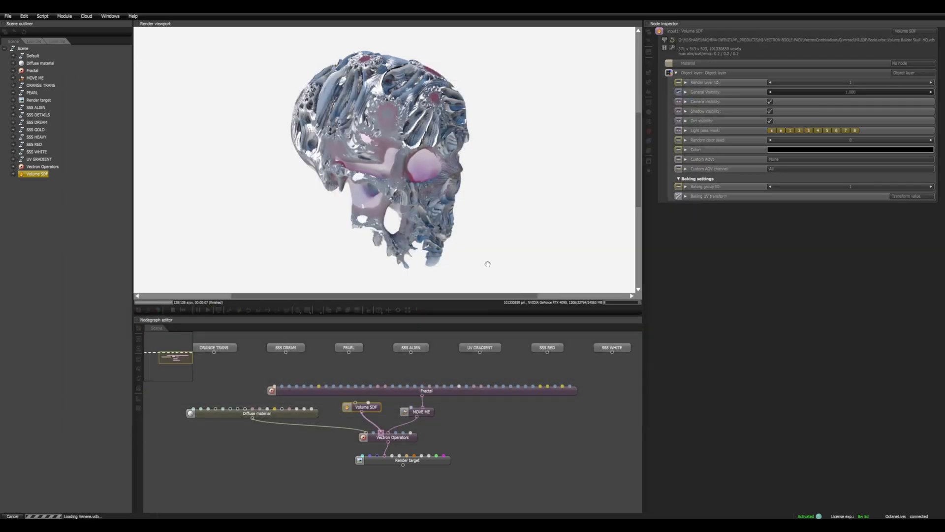
Change the Vectron Operators preset to UNION to combine the volume with the fractal
{"action": "left_click_drag", "start_coordinate": [461, 141], "coordinate": [502, 142]}
{"action": "left_click_drag", "start_coordinate": [502, 141], "coordinate": [537, 144]}
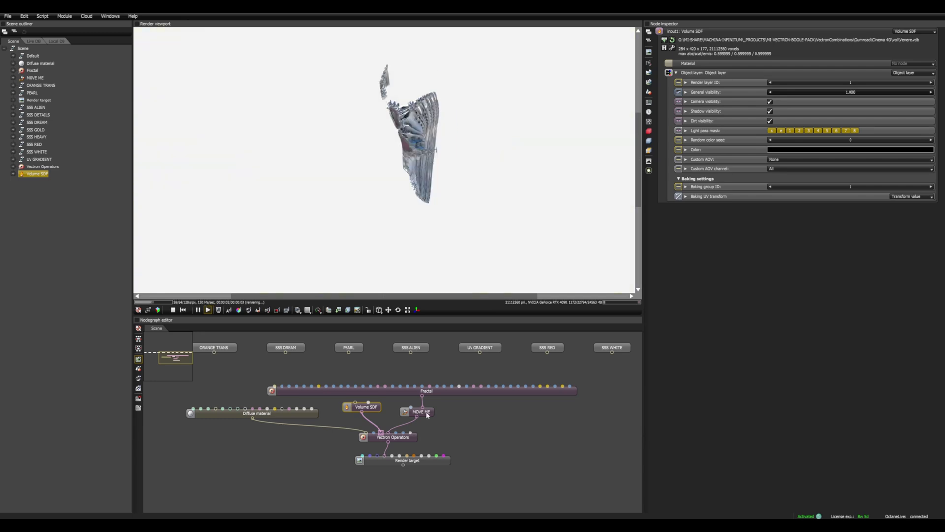
{"action": "left_click", "coordinate": [427, 413]}
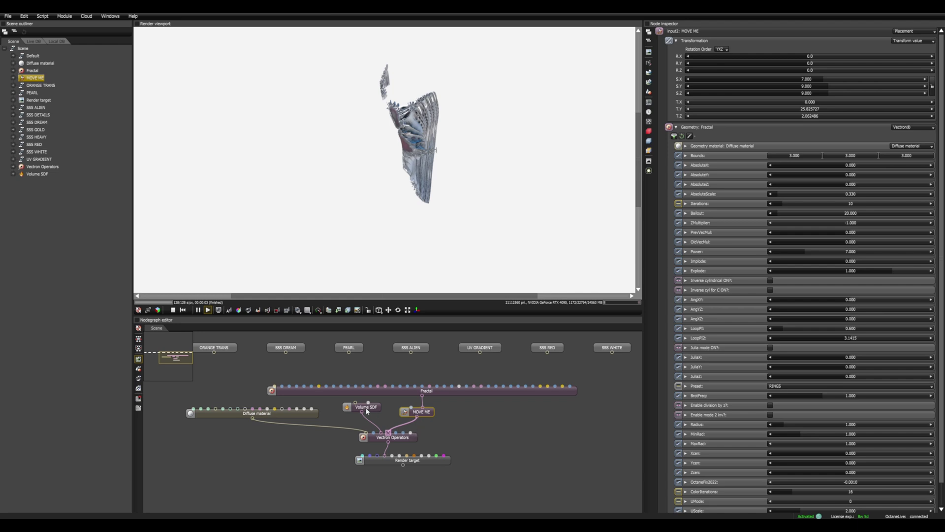
{"action": "left_click", "coordinate": [393, 438]}
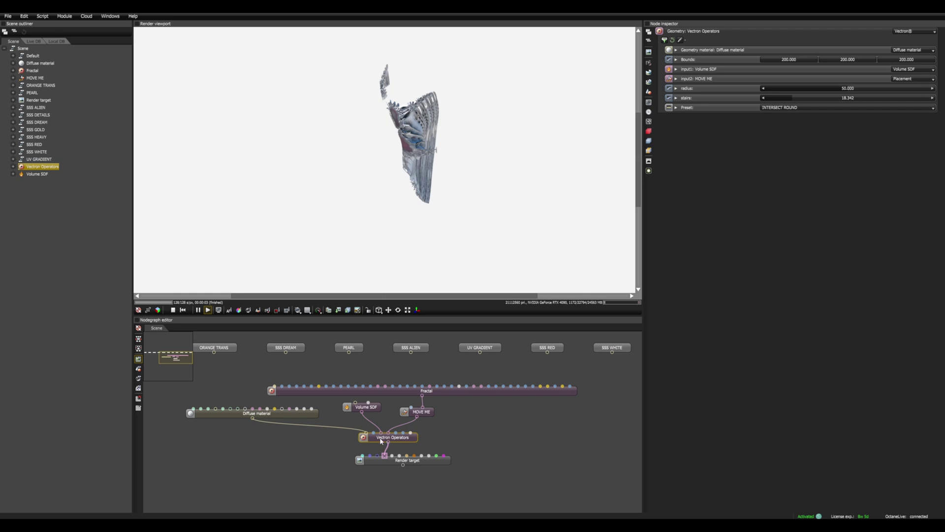
{"action": "left_click", "coordinate": [776, 109]}
{"action": "left_click", "coordinate": [776, 119]}
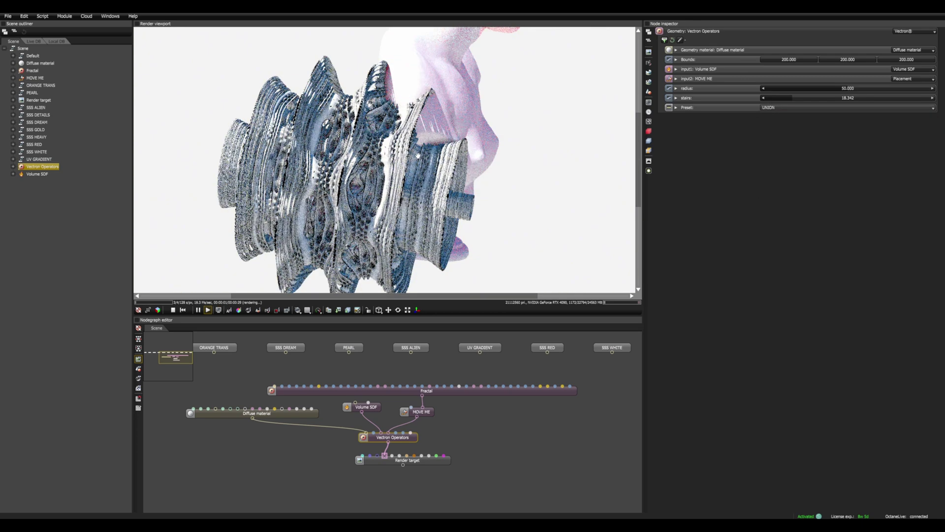
Enlarge the Vectron Operators bounds to 1119, 873 and 406 to enclose the whole bust
{"action": "scroll", "coordinate": [418, 156], "scroll_direction": "down", "scroll_amount": 4}
{"action": "left_click_drag", "start_coordinate": [418, 155], "coordinate": [331, 201]}
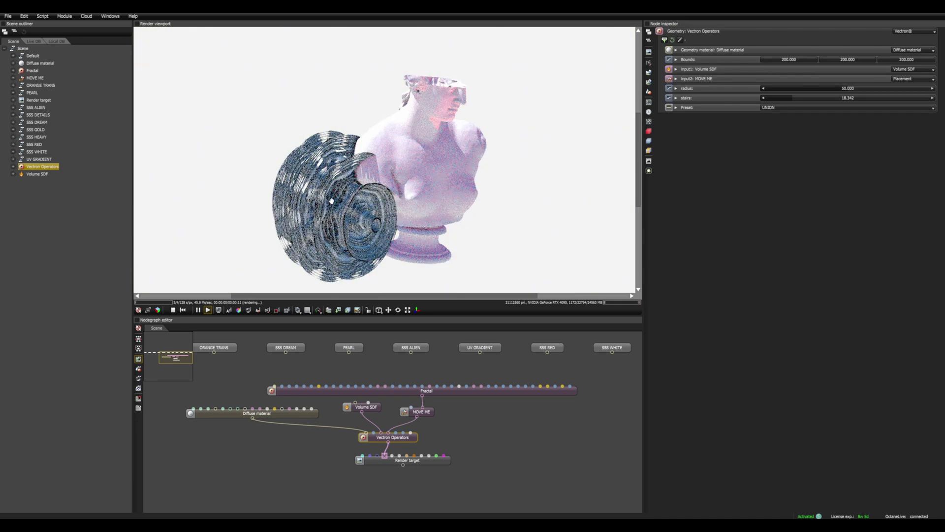
{"action": "mouse_move", "coordinate": [439, 158]}
{"action": "left_mouse_down"}
{"action": "mouse_move", "coordinate": [413, 152]}
{"action": "mouse_move", "coordinate": [436, 157]}
{"action": "left_mouse_up"}
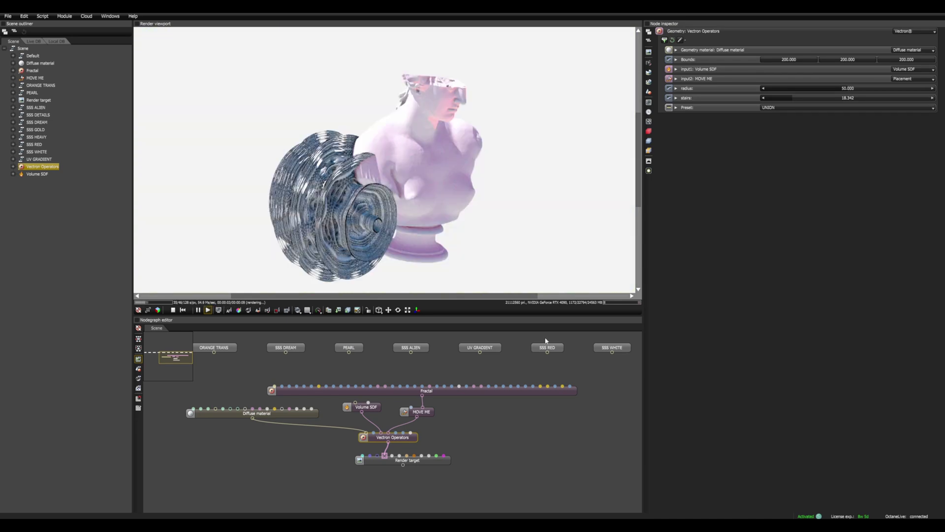
{"action": "left_click_drag", "start_coordinate": [787, 60], "coordinate": [916, 60]}
{"action": "left_click_drag", "start_coordinate": [348, 195], "coordinate": [350, 195]}
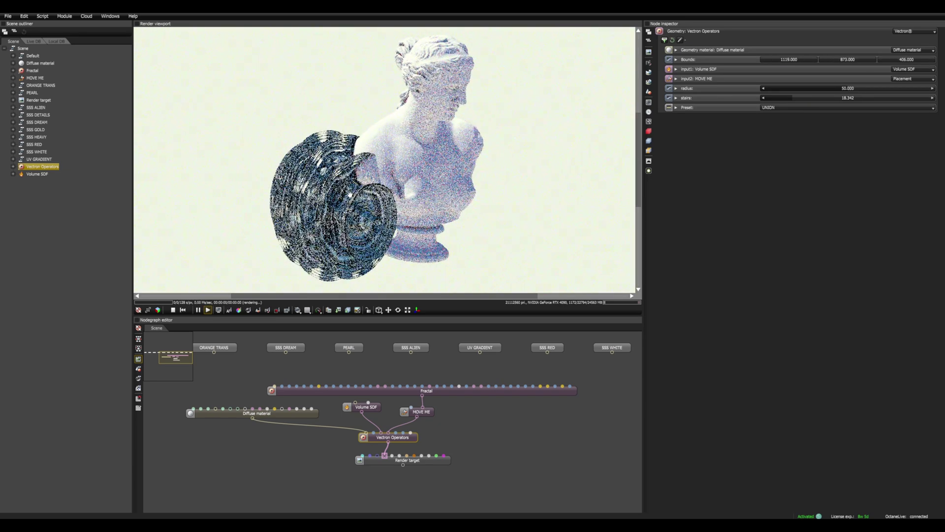
Switch the render kernel to Info channels with the Geometric normal type
{"action": "left_click", "coordinate": [649, 122]}
{"action": "left_click", "coordinate": [908, 32]}
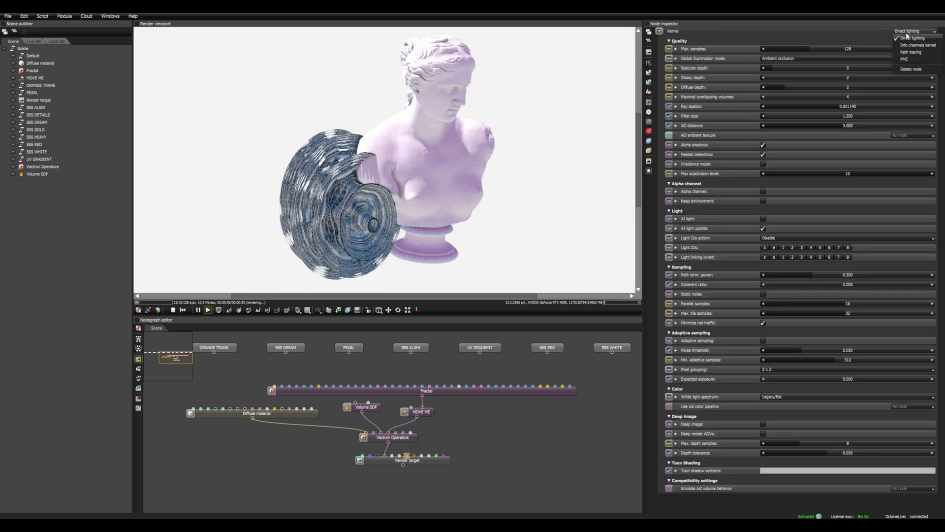
{"action": "left_click", "coordinate": [904, 45]}
{"action": "left_click", "coordinate": [784, 58]}
{"action": "left_click", "coordinate": [778, 64]}
{"action": "left_click_drag", "start_coordinate": [397, 180], "coordinate": [437, 172]}
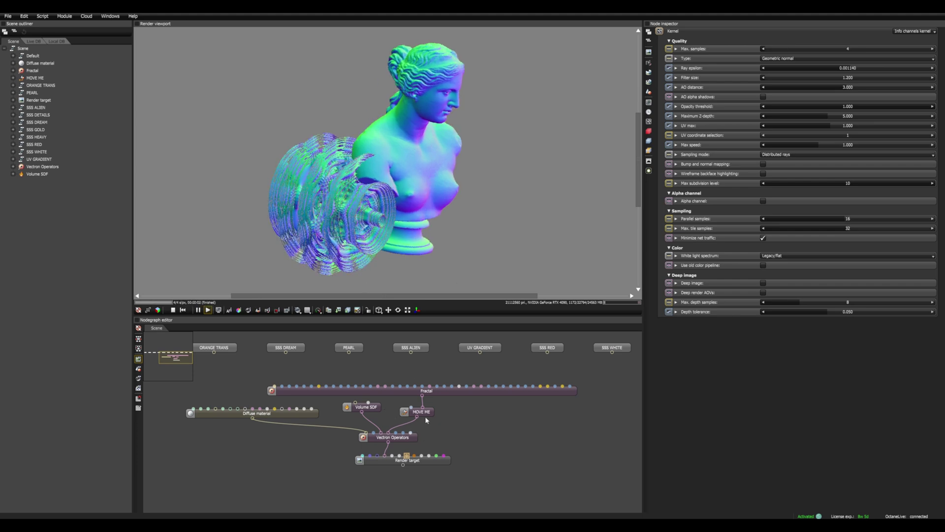
Move the fractal onto the bust's head with the MOVE ME placement, to about X 36.8, Y 97.4, Z 28.0
{"action": "left_click", "coordinate": [422, 412]}
{"action": "left_click", "coordinate": [388, 309]}
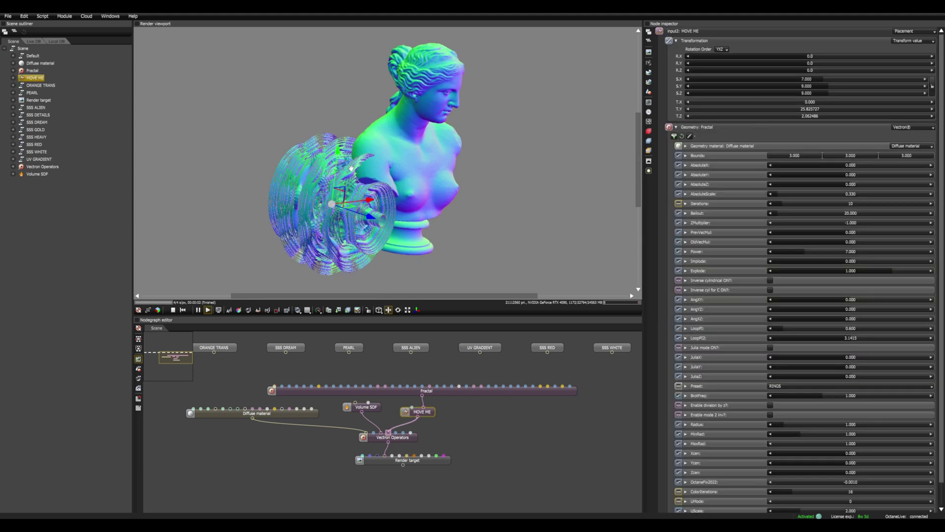
{"action": "left_click_drag", "start_coordinate": [340, 162], "coordinate": [436, 133]}
{"action": "left_click_drag", "start_coordinate": [405, 83], "coordinate": [406, 45]}
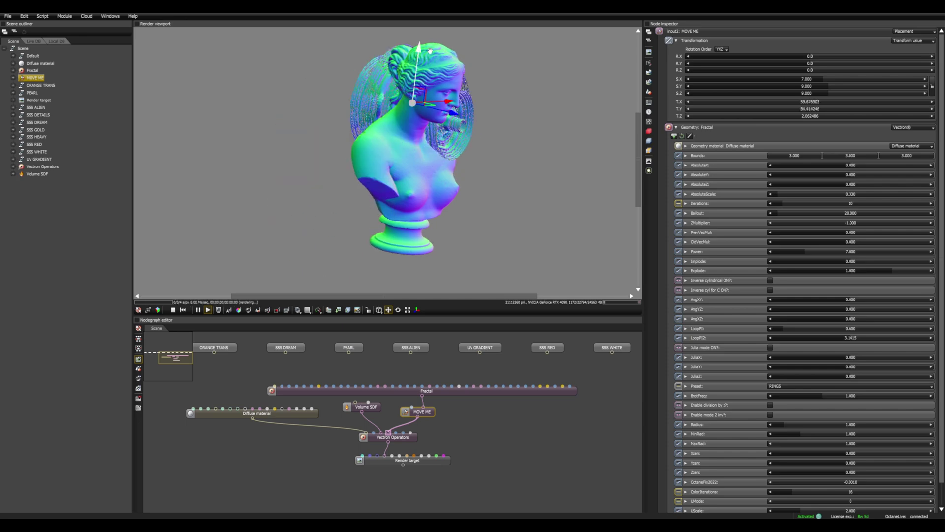
{"action": "right_click_drag", "start_coordinate": [426, 108], "coordinate": [405, 186]}
{"action": "scroll", "coordinate": [405, 187], "scroll_direction": "up", "scroll_amount": 4}
{"action": "left_click_drag", "start_coordinate": [405, 186], "coordinate": [423, 122]}
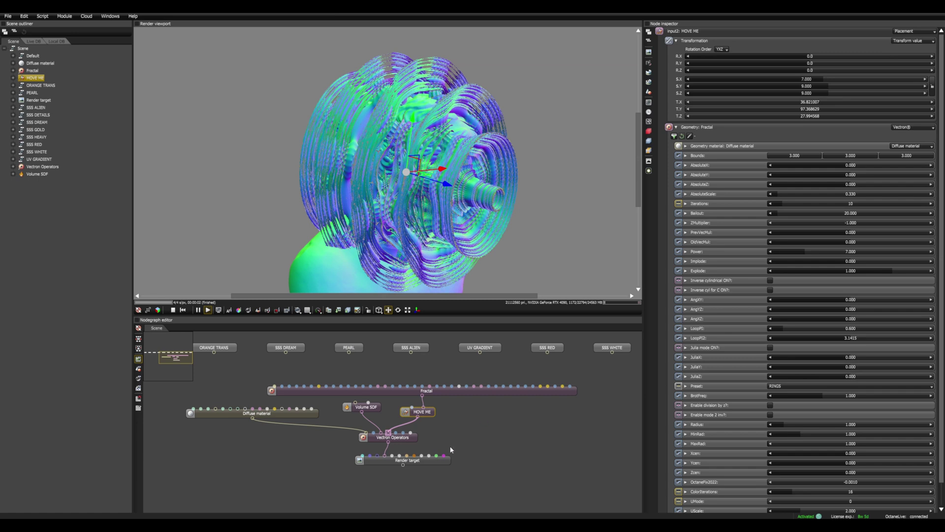
Set the Vectron Operators preset to INTERSECT and inspect the head from the front
{"action": "left_click", "coordinate": [393, 438]}
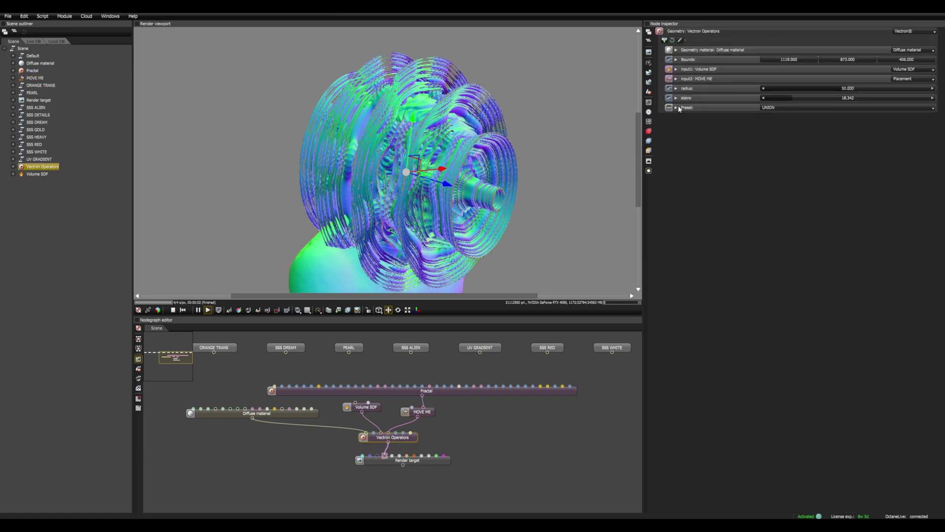
{"action": "left_click", "coordinate": [768, 108]}
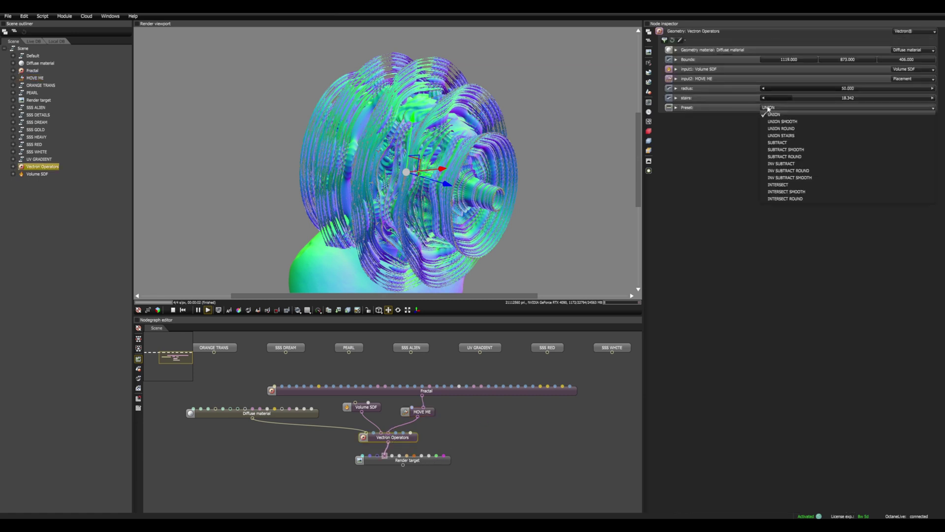
{"action": "left_click", "coordinate": [783, 186]}
{"action": "left_click_drag", "start_coordinate": [427, 191], "coordinate": [348, 179]}
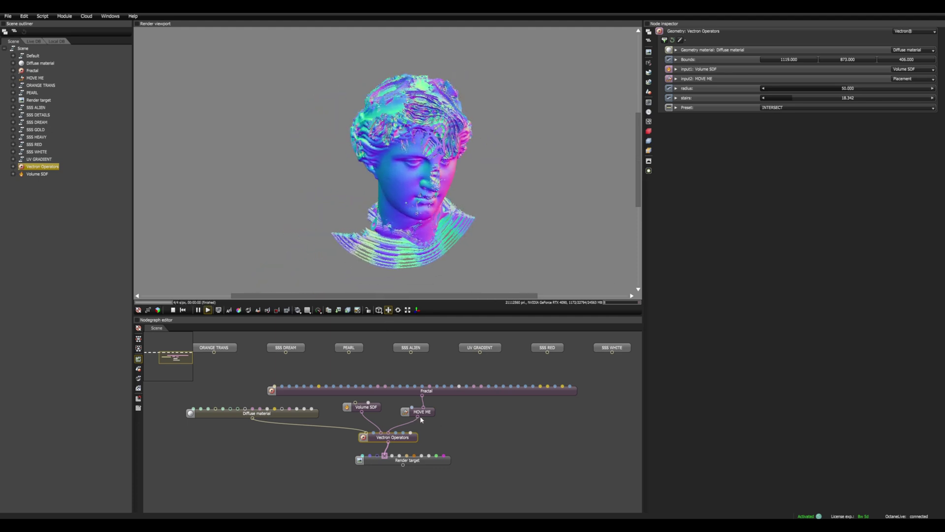
Change the preset of the fractal attached to MOVE ME to MANDEL
{"action": "left_click", "coordinate": [422, 413]}
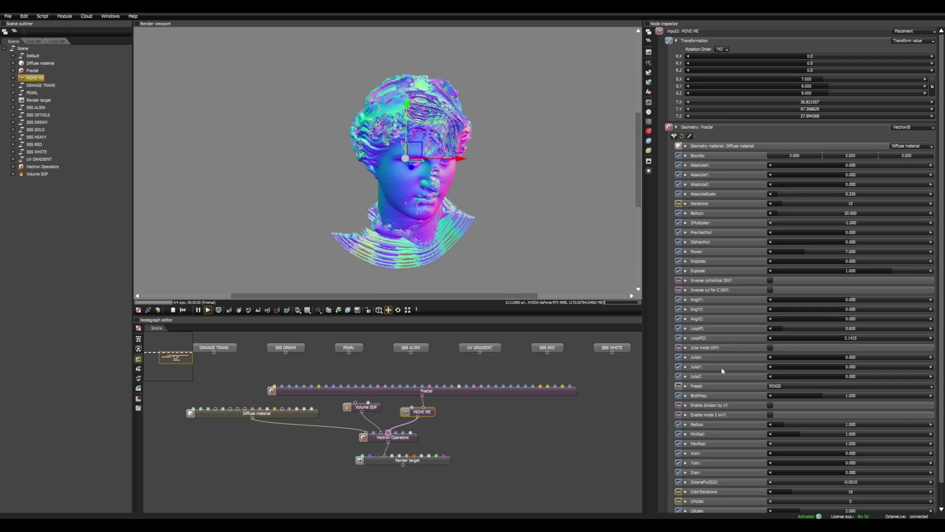
{"action": "scroll", "coordinate": [735, 374], "scroll_direction": "down", "scroll_amount": 1}
{"action": "left_click", "coordinate": [778, 367]}
{"action": "left_click", "coordinate": [780, 377]}
Fine-tune the fractal's placement over the head to about X 37.7, Y 99.5, Z 27.3
{"action": "left_click_drag", "start_coordinate": [470, 197], "coordinate": [256, 206]}
{"action": "left_click_drag", "start_coordinate": [363, 170], "coordinate": [387, 202]}
{"action": "left_click_drag", "start_coordinate": [602, 176], "coordinate": [621, 198]}
{"action": "scroll", "coordinate": [404, 177], "scroll_direction": "up", "scroll_amount": 3}
{"action": "left_click_drag", "start_coordinate": [404, 177], "coordinate": [437, 179]}
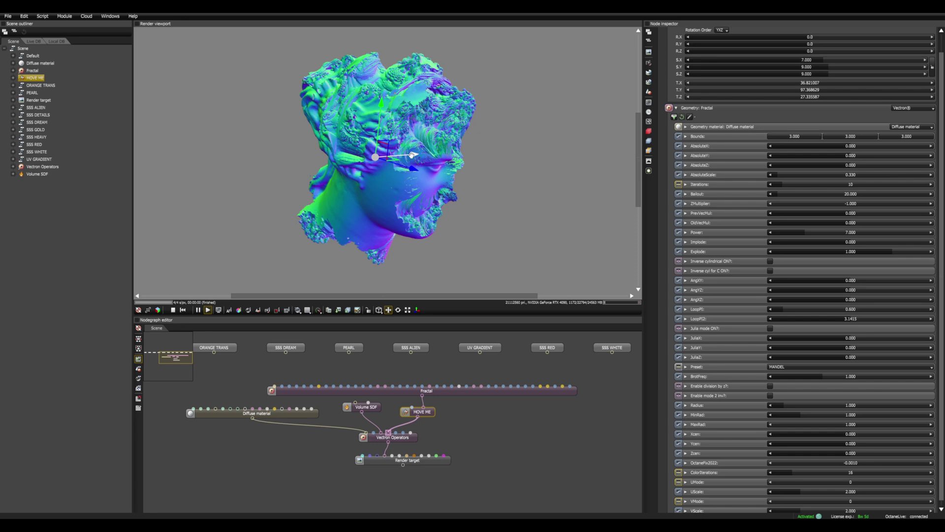
{"action": "left_click_drag", "start_coordinate": [412, 154], "coordinate": [416, 154]}
{"action": "left_click_drag", "start_coordinate": [388, 103], "coordinate": [389, 97]}
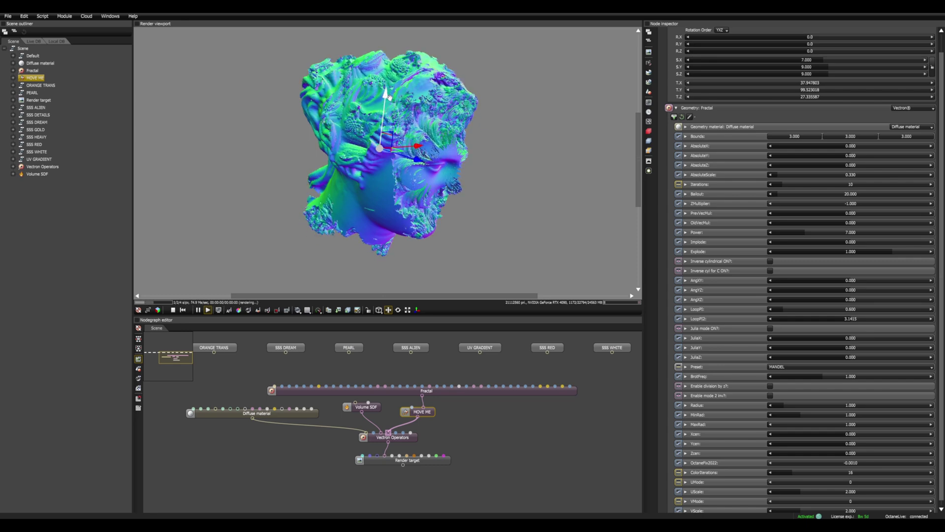
{"action": "left_click_drag", "start_coordinate": [349, 182], "coordinate": [415, 184]}
{"action": "left_click_drag", "start_coordinate": [445, 142], "coordinate": [433, 143]}
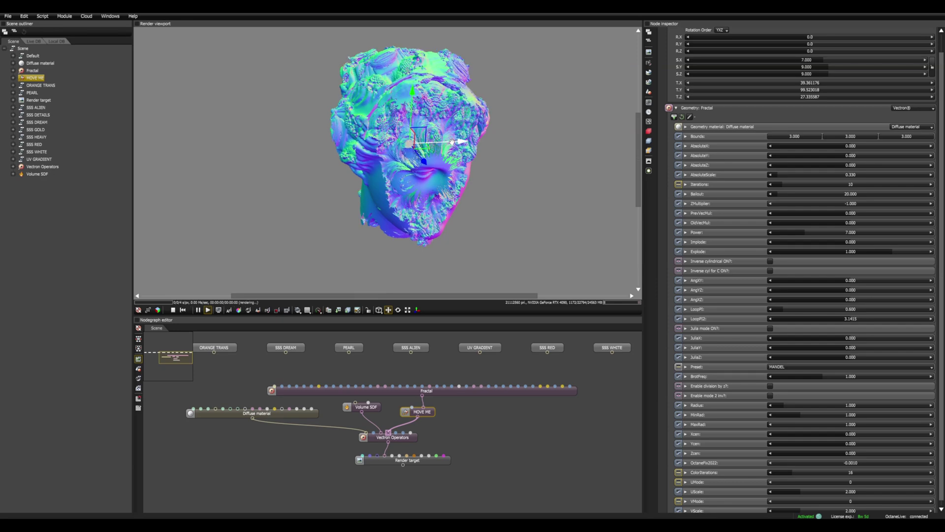
{"action": "scroll", "coordinate": [392, 187], "scroll_direction": "up", "scroll_amount": 2}
{"action": "left_click_drag", "start_coordinate": [397, 193], "coordinate": [438, 220]}
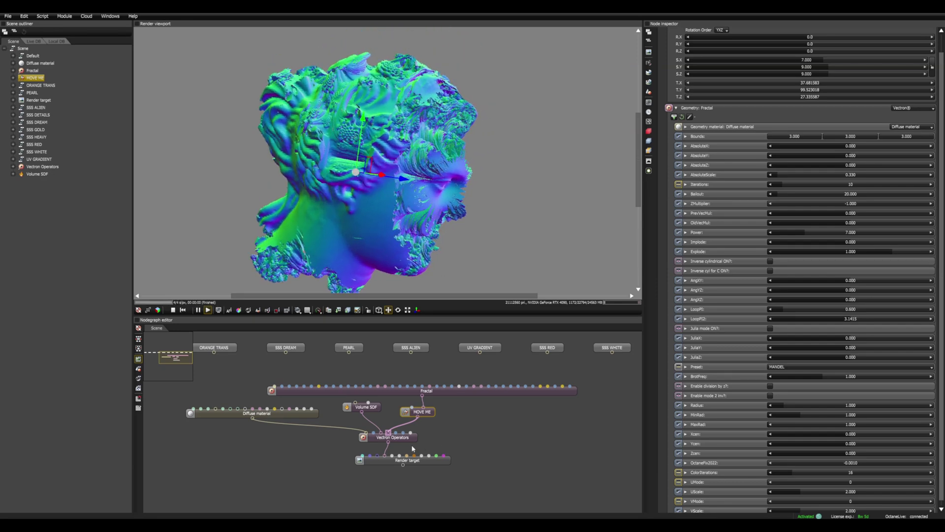
Try the SUBTRACT, INV SUBTRACT and UNION presets on the Vectron Operators node
{"action": "left_click", "coordinate": [397, 440]}
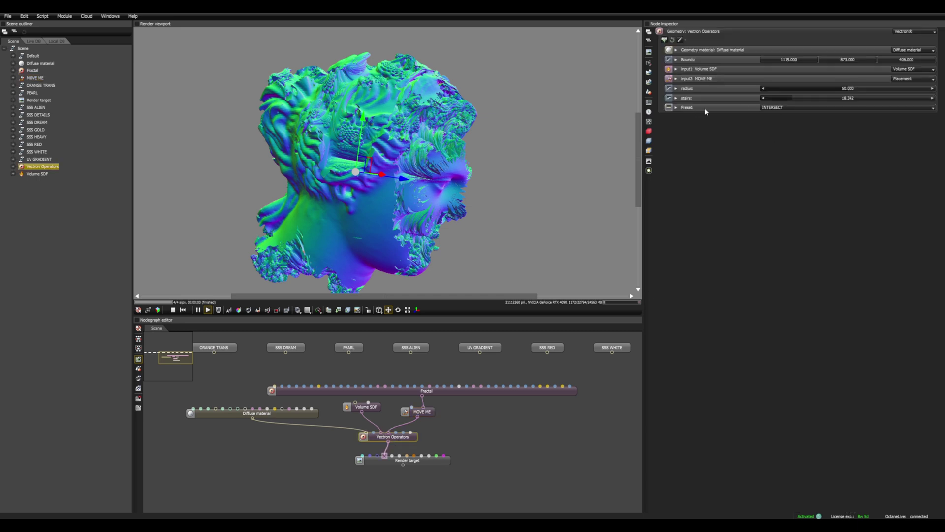
{"action": "left_click", "coordinate": [775, 110]}
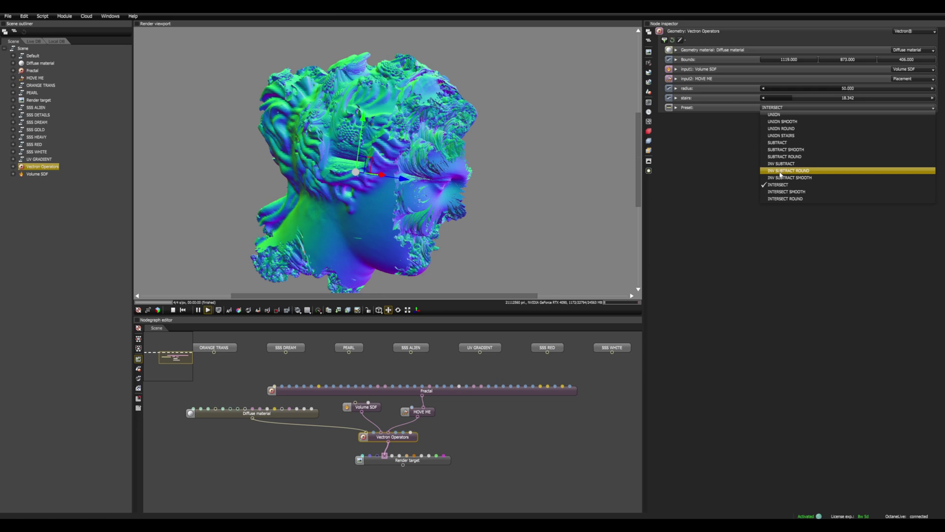
{"action": "left_click", "coordinate": [782, 143]}
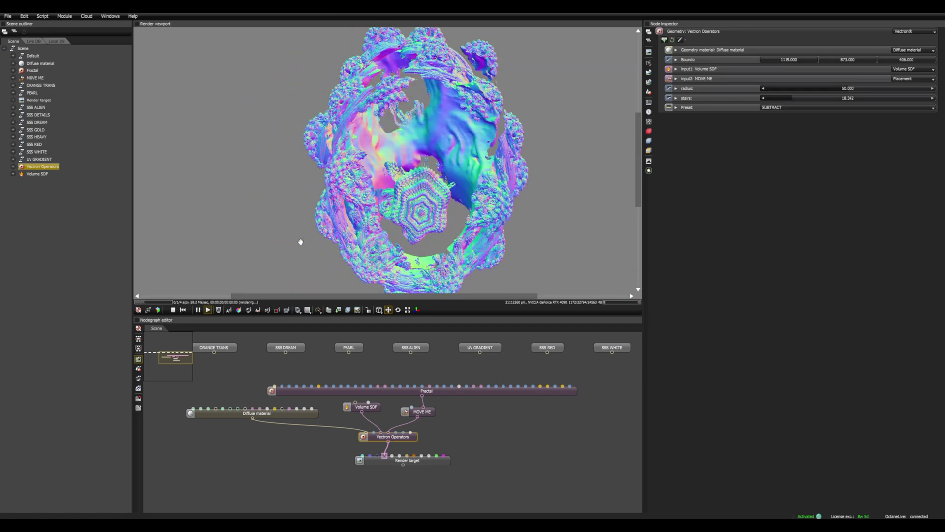
{"action": "left_click", "coordinate": [791, 108]}
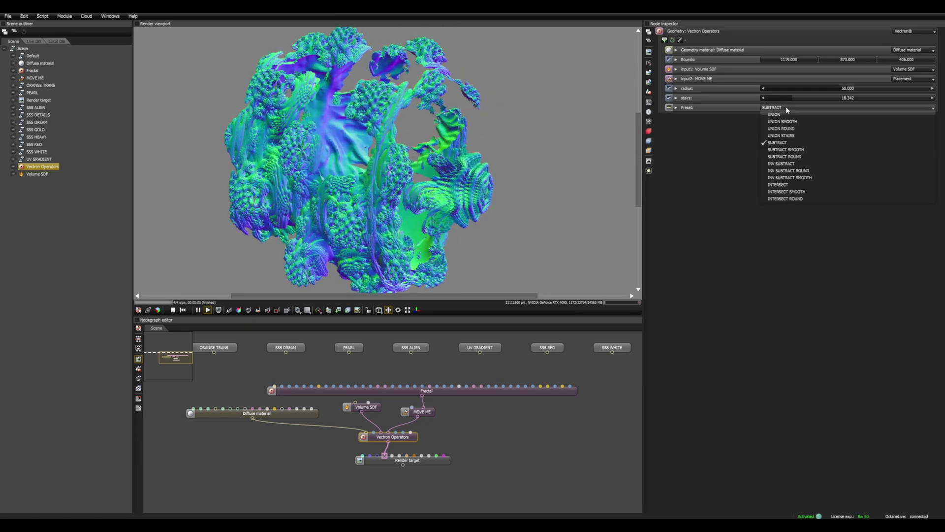
{"action": "left_click", "coordinate": [793, 166]}
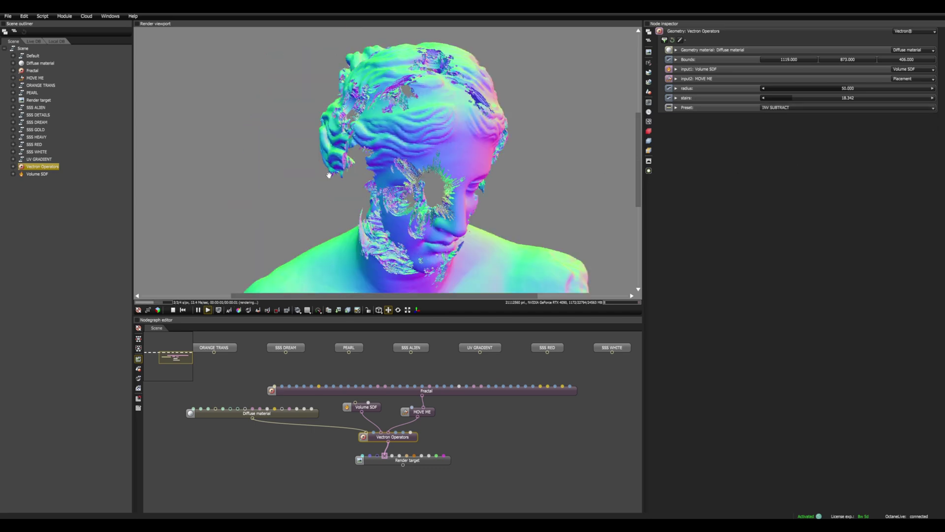
{"action": "left_click", "coordinate": [783, 108]}
{"action": "left_click", "coordinate": [773, 114]}
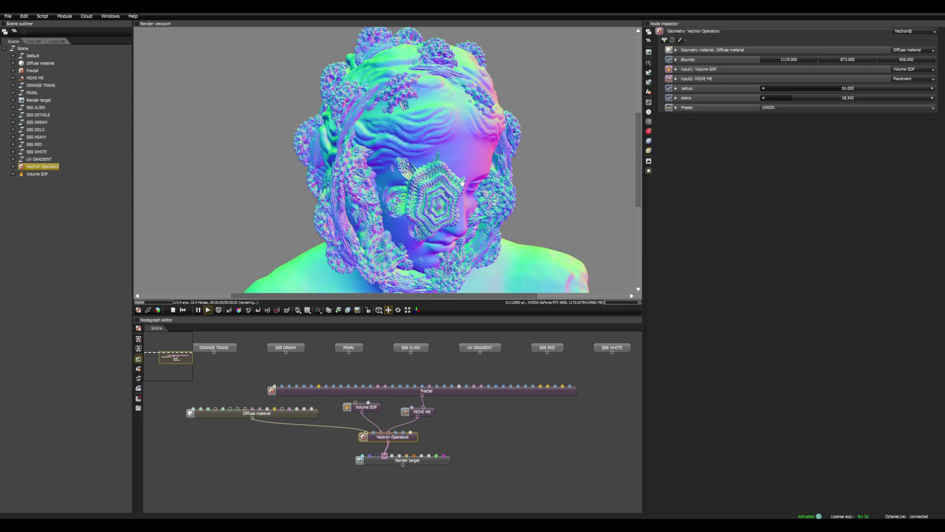
Set the Vectron Operators preset to INTERSECT ROUND with a radius of about 91.56
{"action": "left_click", "coordinate": [810, 108]}
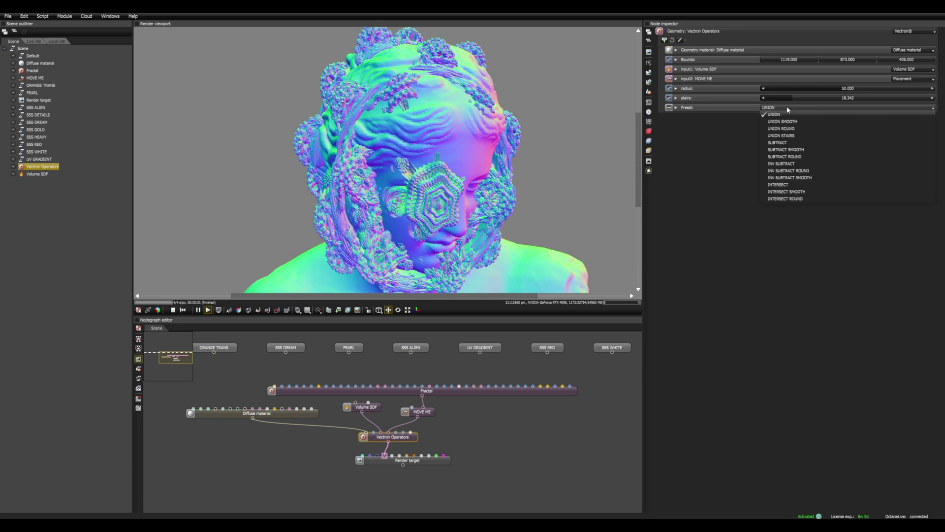
{"action": "left_click", "coordinate": [787, 199]}
{"action": "mouse_move", "coordinate": [926, 89]}
{"action": "left_mouse_down"}
{"action": "mouse_move", "coordinate": [803, 87]}
{"action": "mouse_move", "coordinate": [920, 87]}
{"action": "left_mouse_up"}
{"action": "left_click_drag", "start_coordinate": [453, 173], "coordinate": [386, 221]}
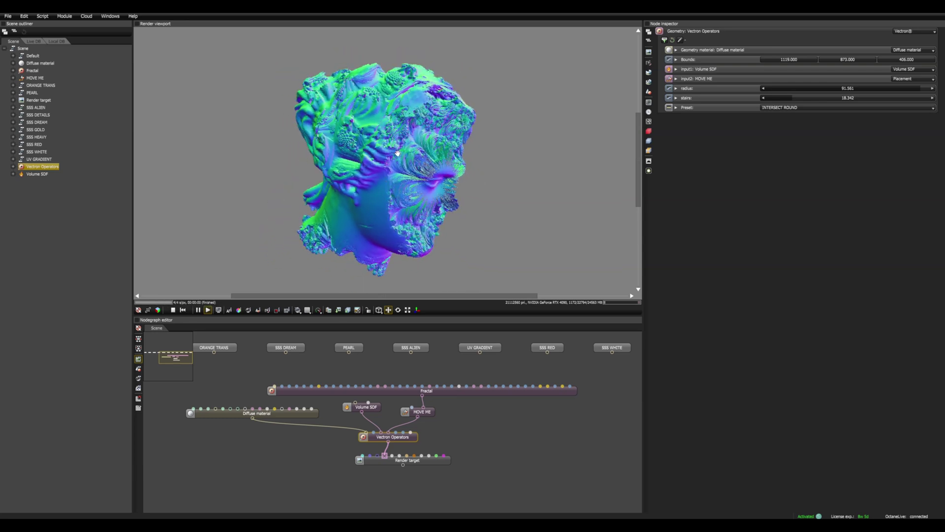
Try a LoopPI value of 0 on the Fractal node, and finish with LoopPI set to 1
{"action": "left_click", "coordinate": [427, 391]}
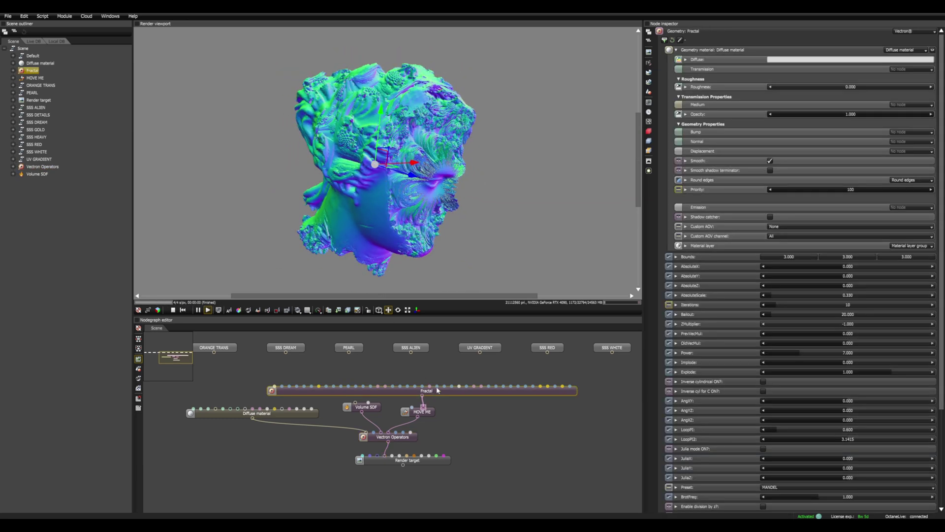
{"action": "scroll", "coordinate": [716, 374], "scroll_direction": "down", "scroll_amount": 6}
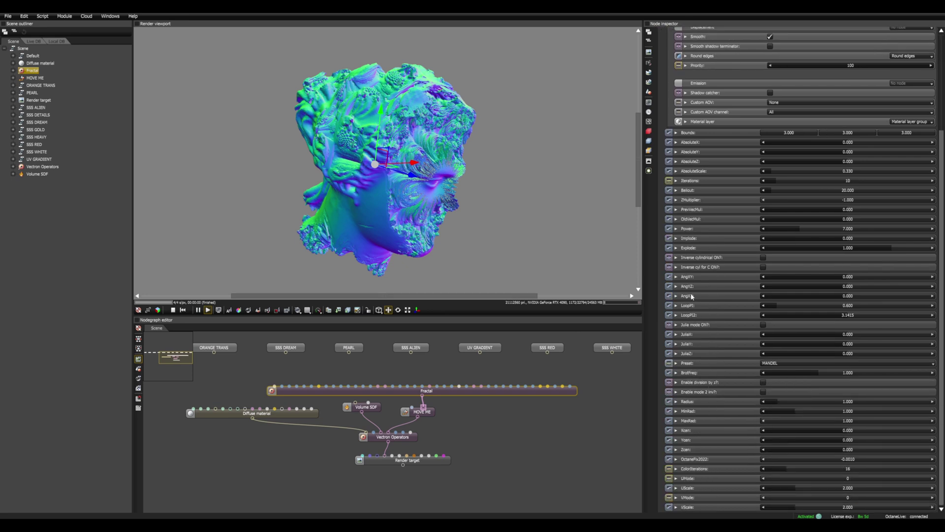
{"action": "left_click_drag", "start_coordinate": [785, 305], "coordinate": [763, 305]}
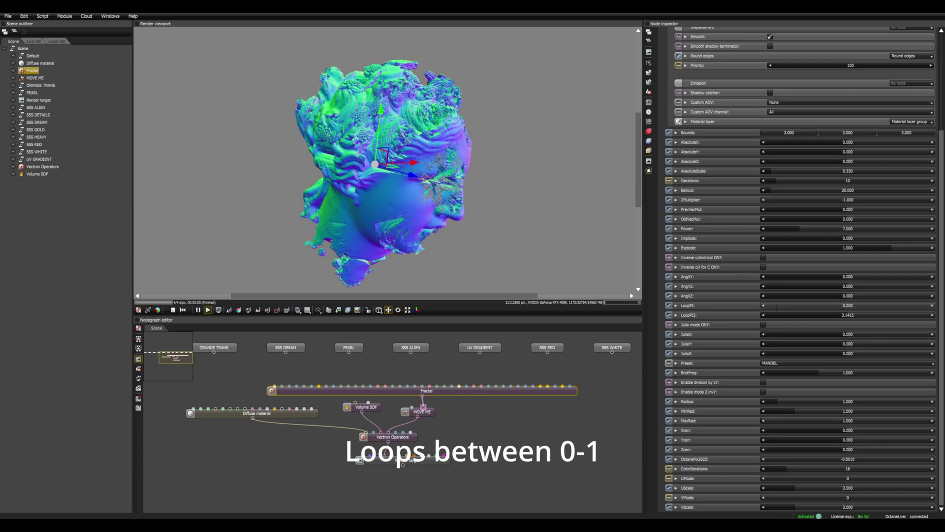
{"action": "double_click", "coordinate": [777, 307]}
{"action": "key", "text": "Return"}
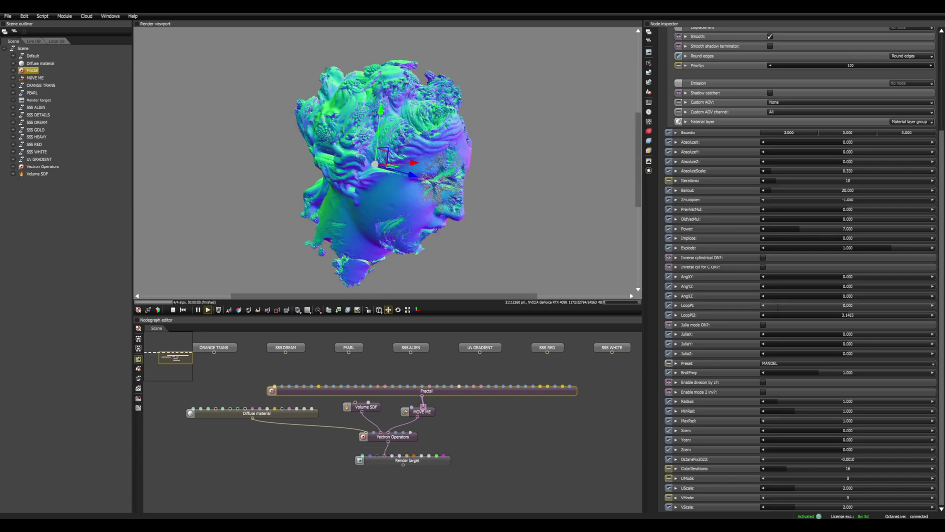
{"action": "double_click", "coordinate": [778, 306]}
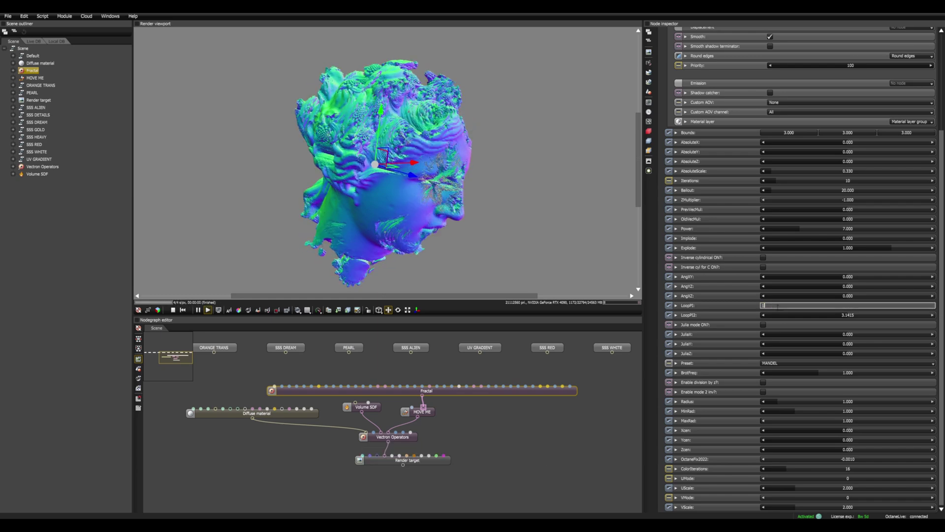
{"action": "type", "text": "1"}
{"action": "key", "text": "Return"}
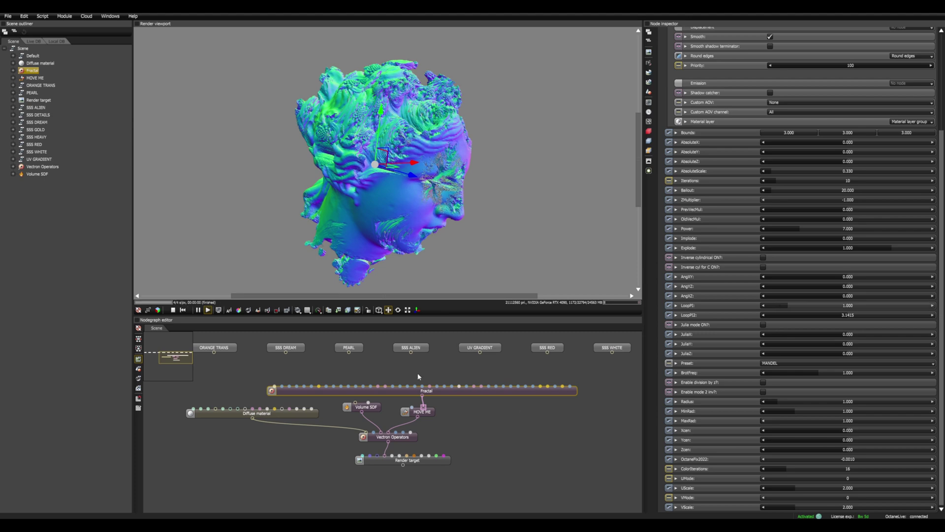
Add a Scripted graph node above the Fractal node and load the script AnimateValue_SG (1).lua into it
{"action": "middle_click_drag", "start_coordinate": [419, 377], "coordinate": [437, 393]}
{"action": "right_click", "coordinate": [398, 391]}
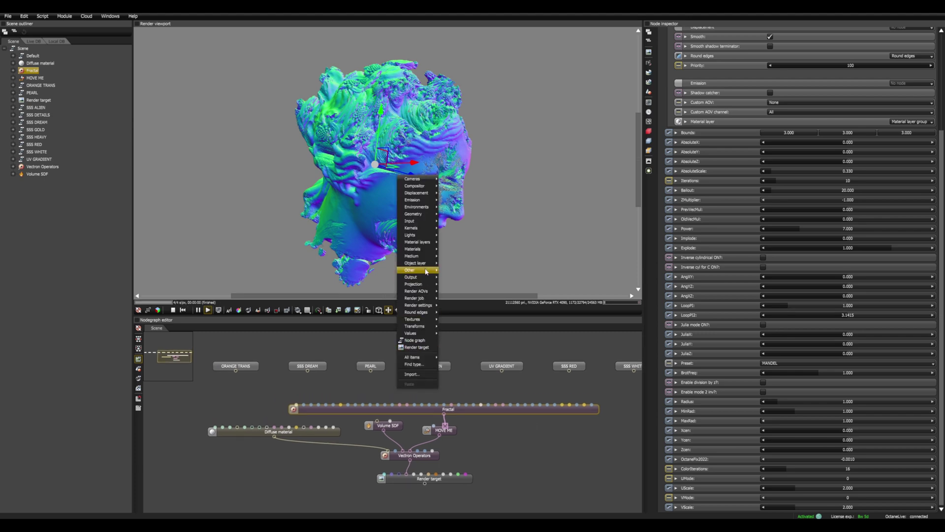
{"action": "mouse_move", "coordinate": [426, 270]}
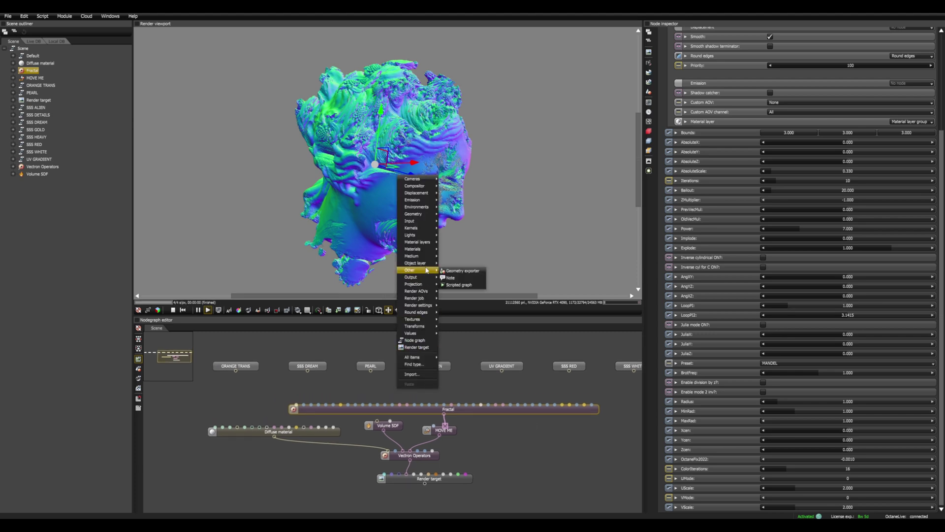
{"action": "left_click", "coordinate": [463, 285]}
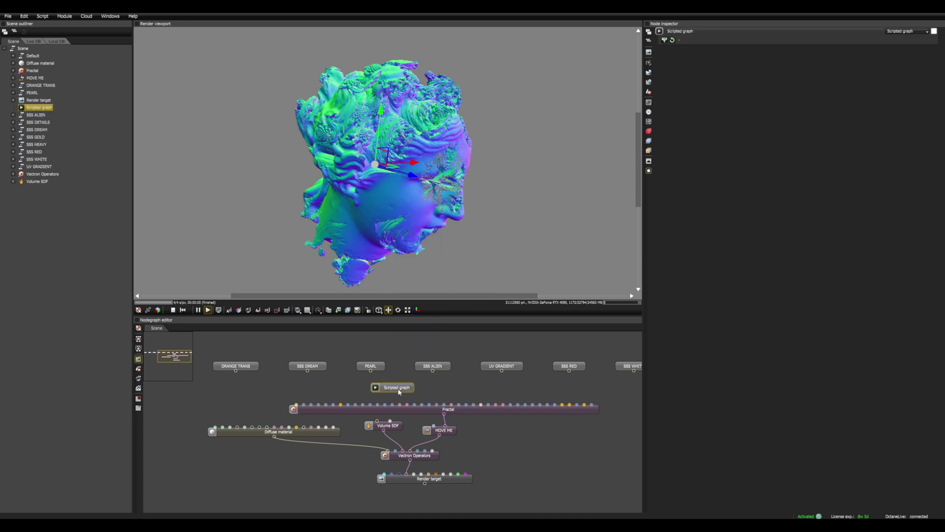
{"action": "left_click", "coordinate": [665, 41]}
{"action": "left_click", "coordinate": [321, 126]}
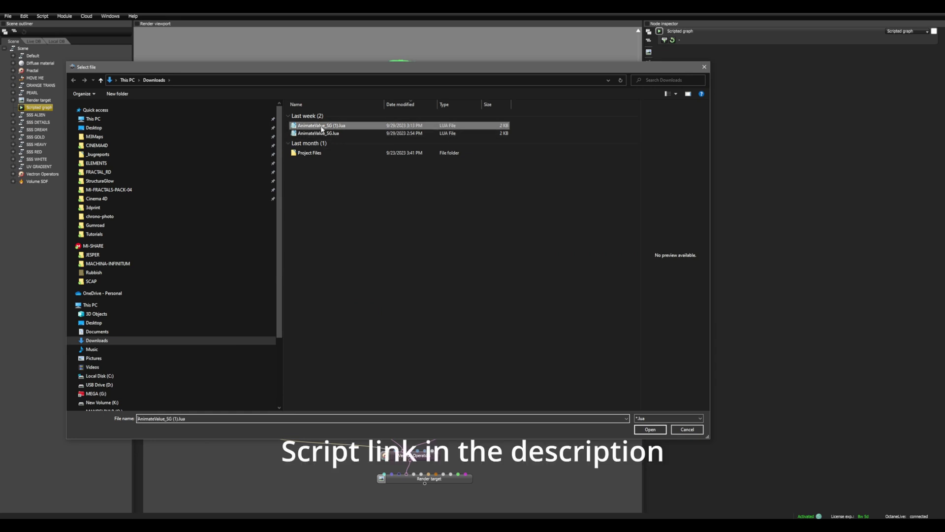
{"action": "left_click", "coordinate": [650, 429]}
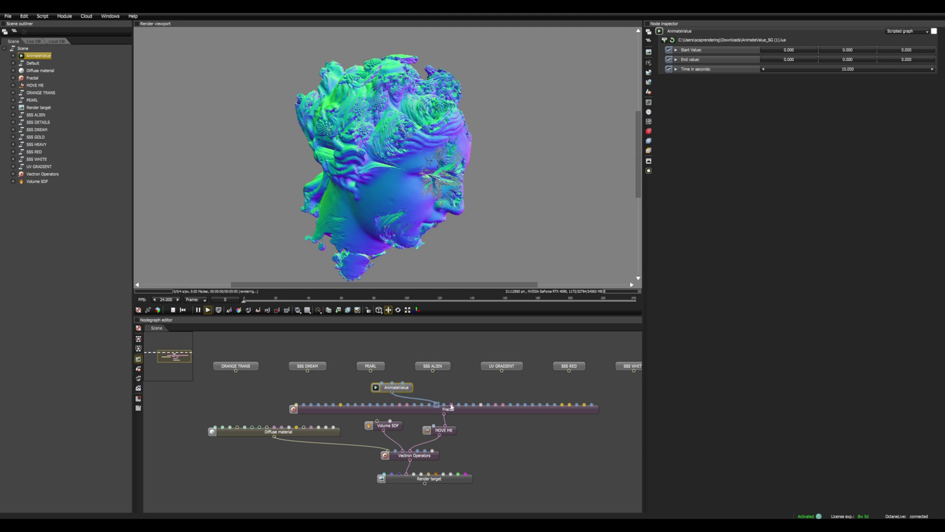
Link the AnimateValue node to the Fractal's LoopPI input, place it just above, and set its first End value to 1
{"action": "left_click_drag", "start_coordinate": [408, 391], "coordinate": [442, 390]}
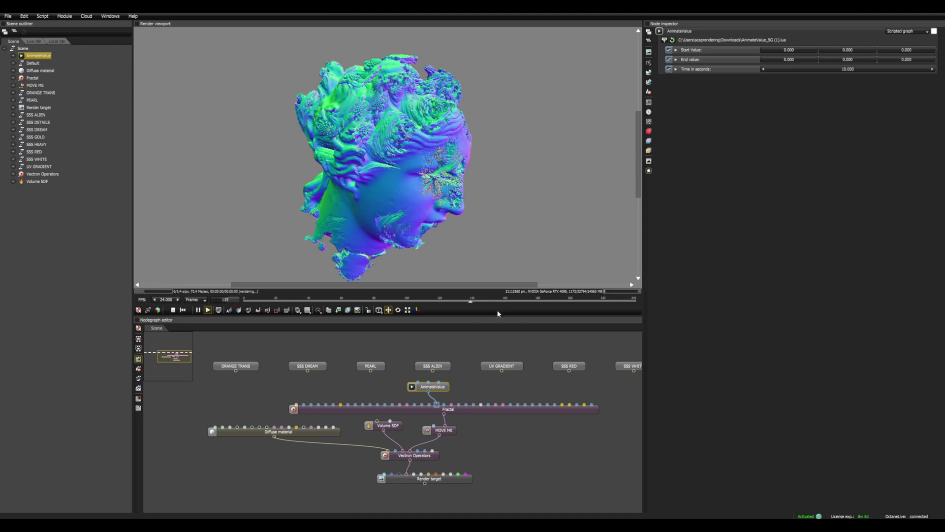
{"action": "left_click_drag", "start_coordinate": [257, 327], "coordinate": [1, 314]}
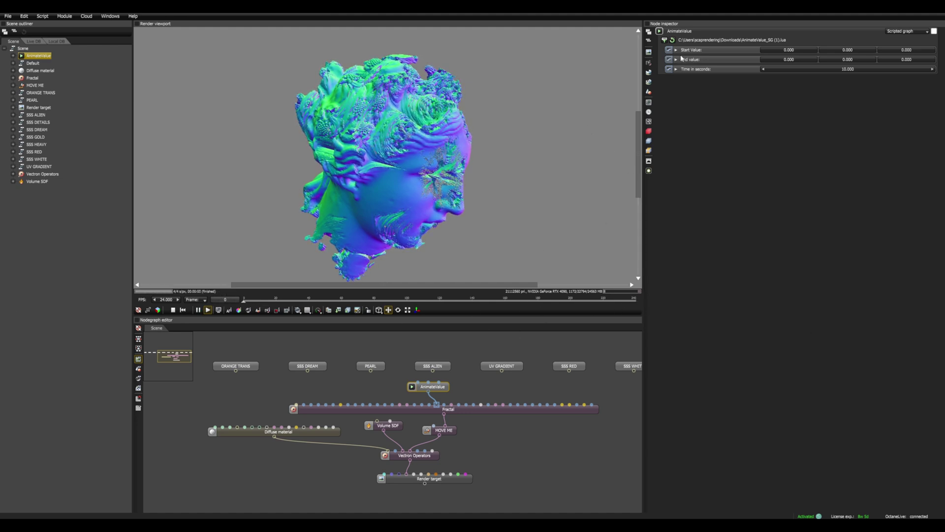
{"action": "left_click", "coordinate": [786, 60]}
{"action": "type", "text": "1"}
{"action": "key", "text": "Return"}
Set the timeline to 30 FPS and scrub the animation through to frame 300
{"action": "type", "text": "30"}
{"action": "key", "text": "Return"}
{"action": "left_click_drag", "start_coordinate": [244, 304], "coordinate": [645, 320]}
{"action": "left_click_drag", "start_coordinate": [433, 185], "coordinate": [345, 182]}
Set the Render target's kernel to Direct lighting
{"action": "left_click", "coordinate": [437, 480]}
{"action": "left_click_drag", "start_coordinate": [437, 482], "coordinate": [432, 482]}
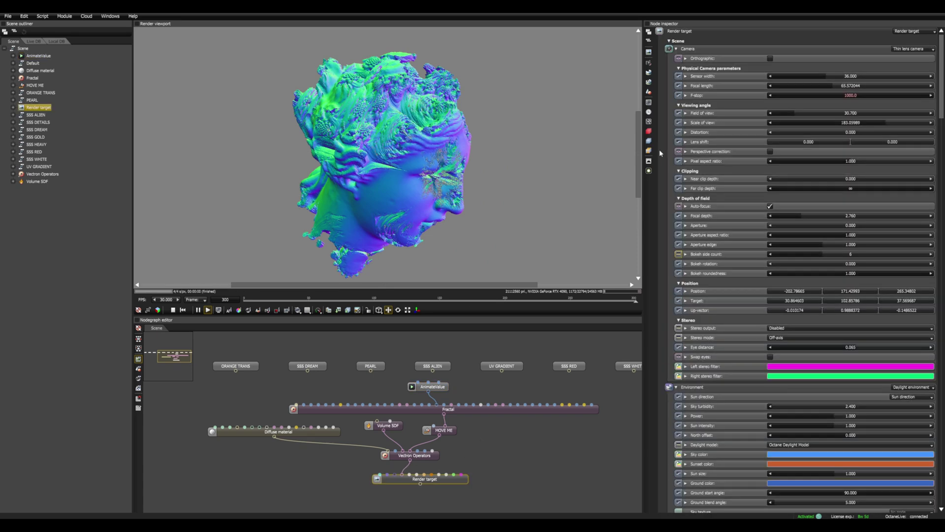
{"action": "left_click", "coordinate": [648, 122]}
{"action": "left_click", "coordinate": [911, 32]}
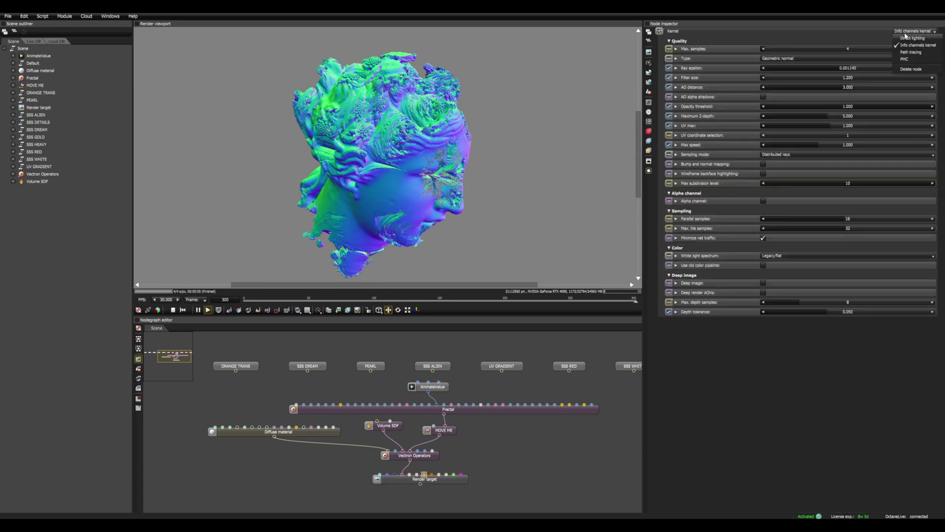
{"action": "left_click", "coordinate": [914, 38]}
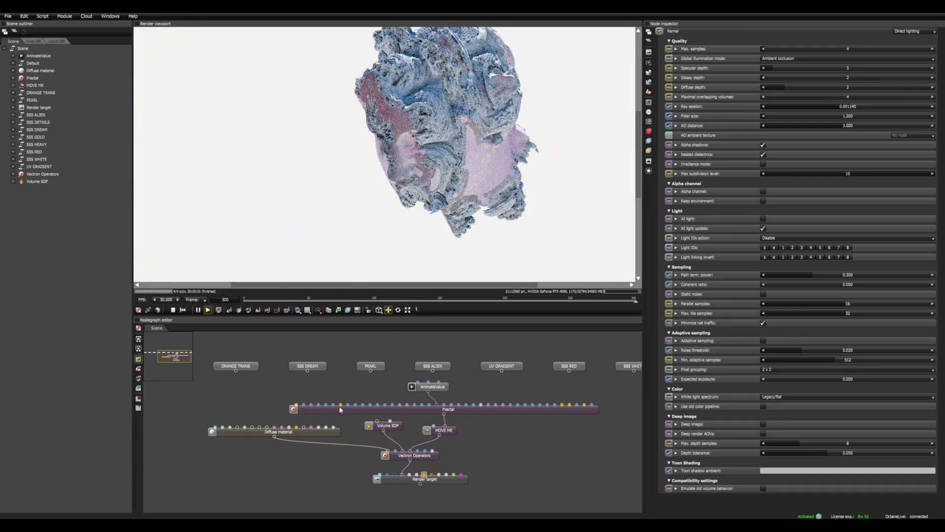
Try the ORANGE TRANS, UV GRADIENT, SSS ALIEN, PEARL and SSS DREAM materials on the Vectron Operators node
{"action": "middle_click_drag", "start_coordinate": [268, 388], "coordinate": [370, 372]}
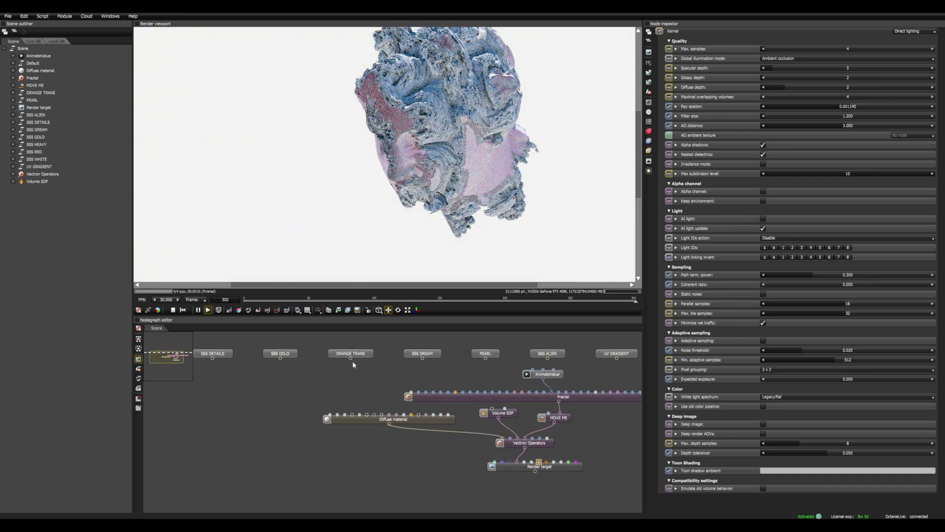
{"action": "left_click_drag", "start_coordinate": [413, 410], "coordinate": [502, 438]}
{"action": "left_click_drag", "start_coordinate": [351, 358], "coordinate": [502, 438]}
{"action": "left_click_drag", "start_coordinate": [616, 358], "coordinate": [503, 438]}
{"action": "left_click_drag", "start_coordinate": [548, 358], "coordinate": [503, 437]}
{"action": "left_click_drag", "start_coordinate": [485, 358], "coordinate": [502, 439]}
{"action": "left_click_drag", "start_coordinate": [423, 357], "coordinate": [505, 440]}
{"action": "left_click_drag", "start_coordinate": [463, 125], "coordinate": [435, 157]}
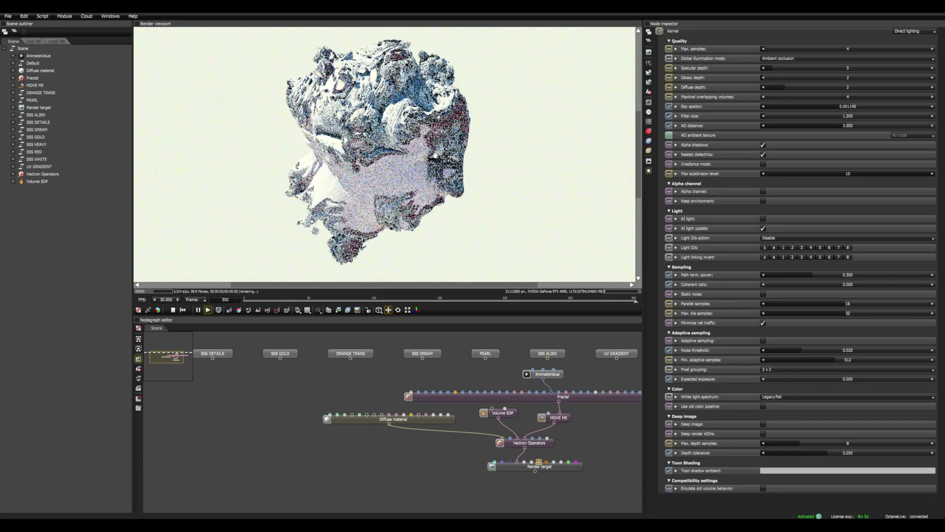
Save the scene as the package BooledMilo.orbx, then switch to Cinema 4D with its file browser window minimised
{"action": "left_click", "coordinate": [8, 16]}
{"action": "left_click", "coordinate": [14, 48]}
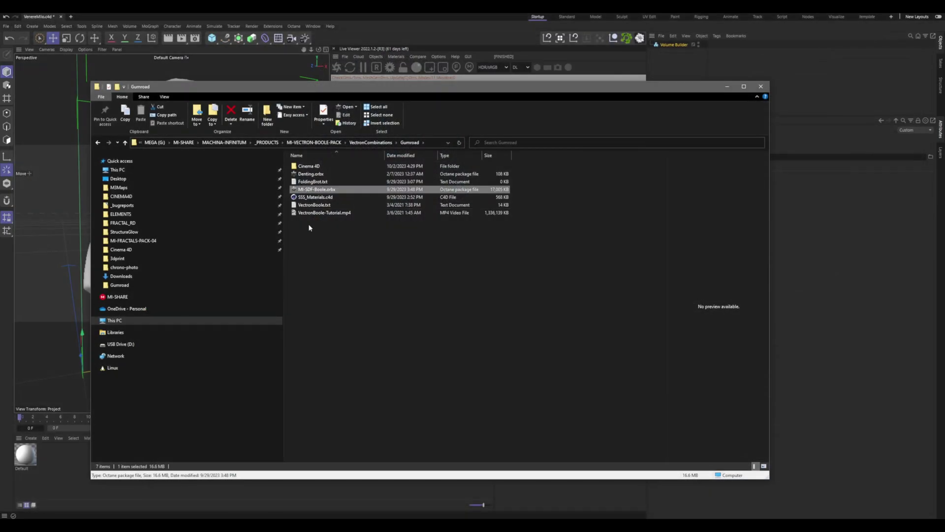
{"action": "left_click", "coordinate": [727, 87]}
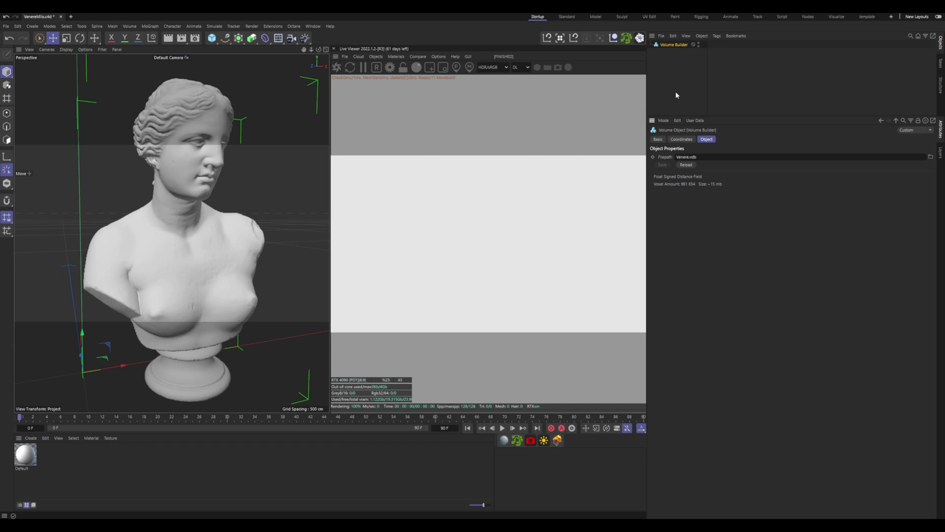
Import BooledMilo.orbx from the Cinema 4D folder through the Octane Live Viewer
{"action": "left_click", "coordinate": [345, 57]}
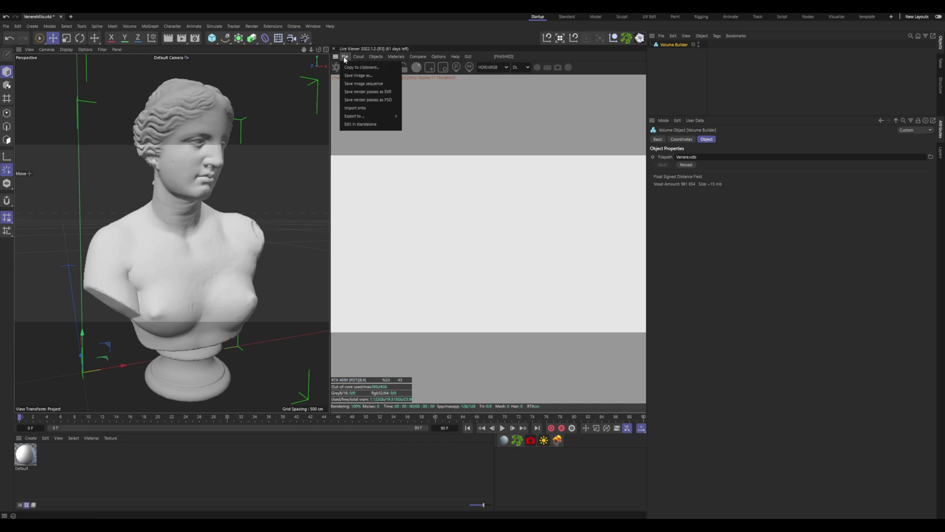
{"action": "left_click", "coordinate": [359, 109]}
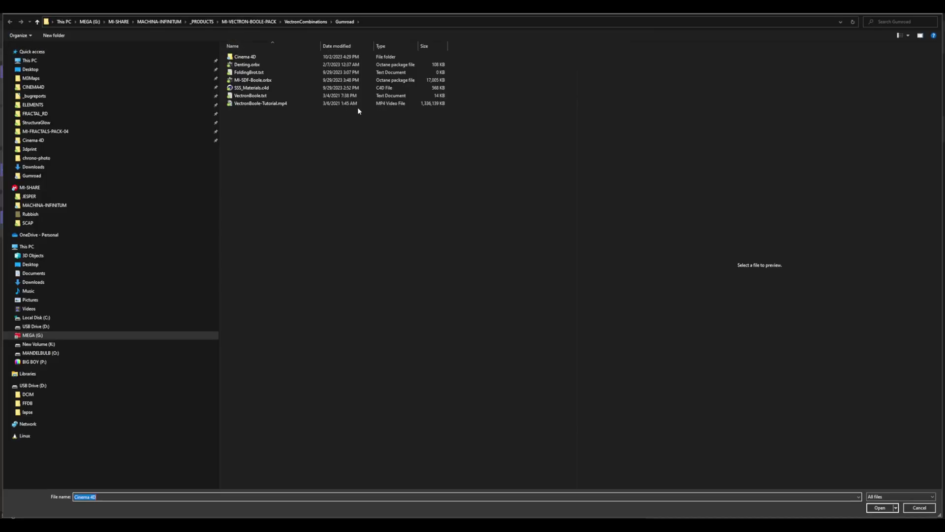
{"action": "left_click", "coordinate": [243, 59]}
{"action": "left_click", "coordinate": [245, 65]}
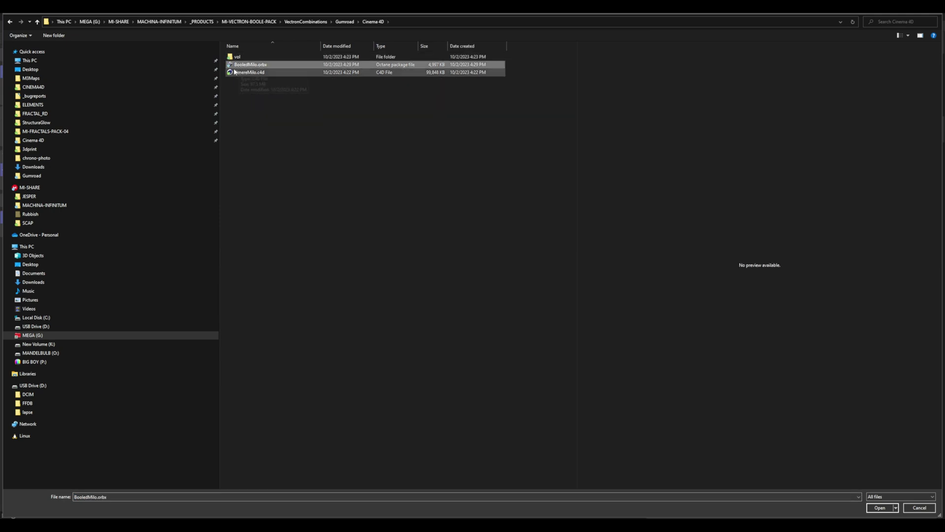
{"action": "left_click", "coordinate": [871, 507]}
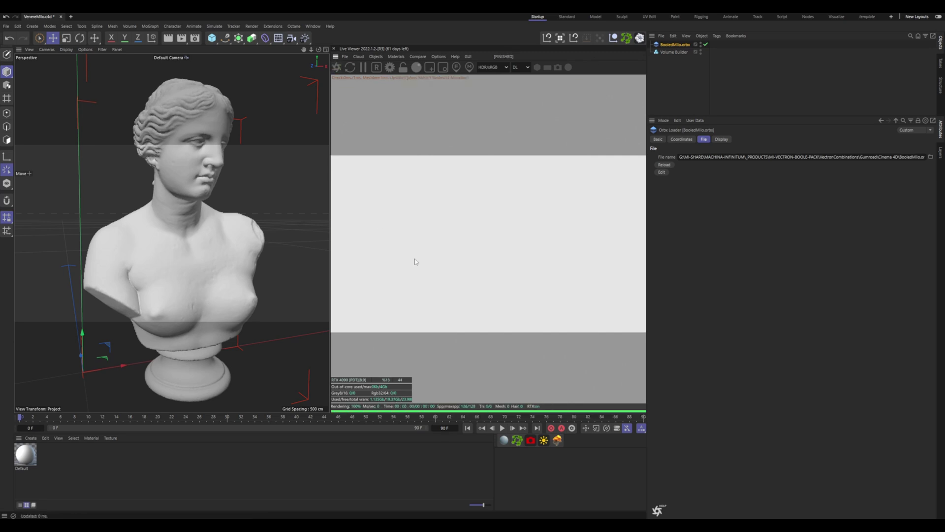
Scale the imported BooledMilo.orbx object to 0.01 on the X, Y and Z axes
{"action": "mouse_move", "coordinate": [311, 49]}
{"action": "left_mouse_down"}
{"action": "mouse_move", "coordinate": [296, 51]}
{"action": "mouse_move", "coordinate": [313, 52]}
{"action": "left_mouse_up"}
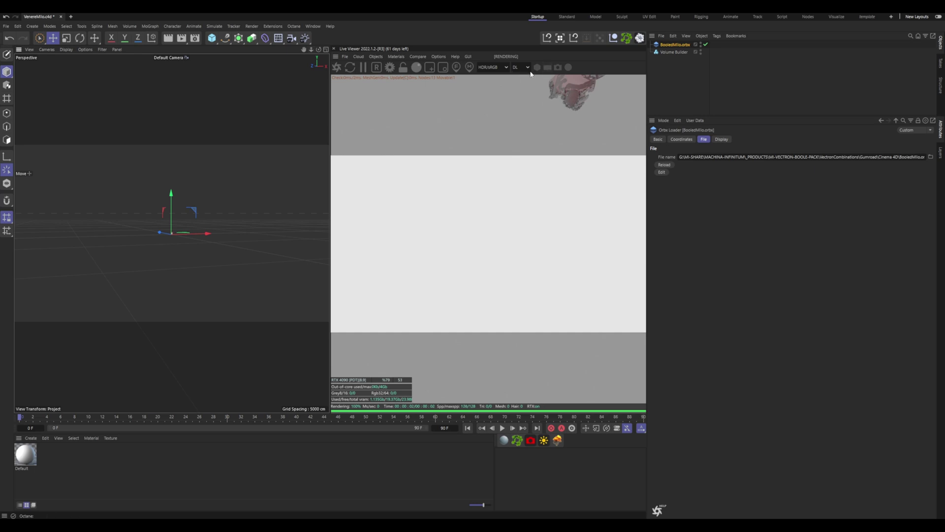
{"action": "left_click", "coordinate": [681, 139]}
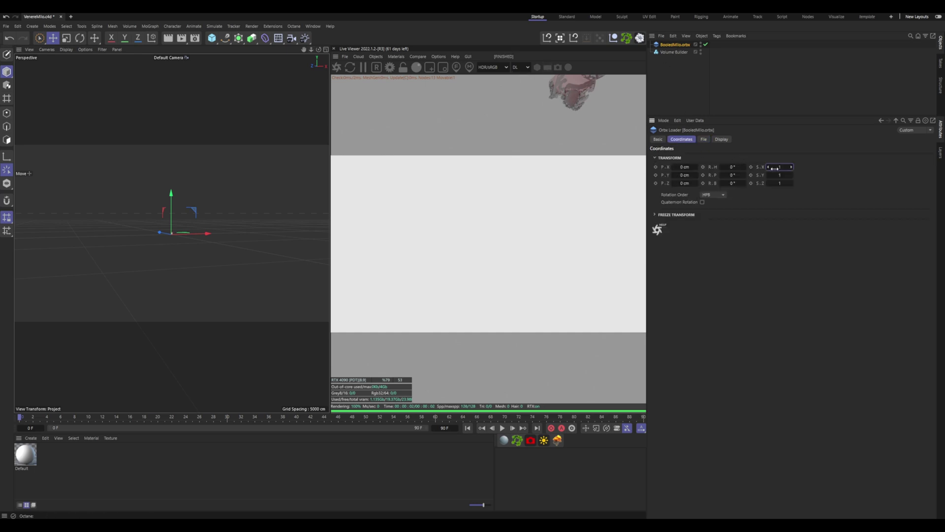
{"action": "key", "text": "Tab"}
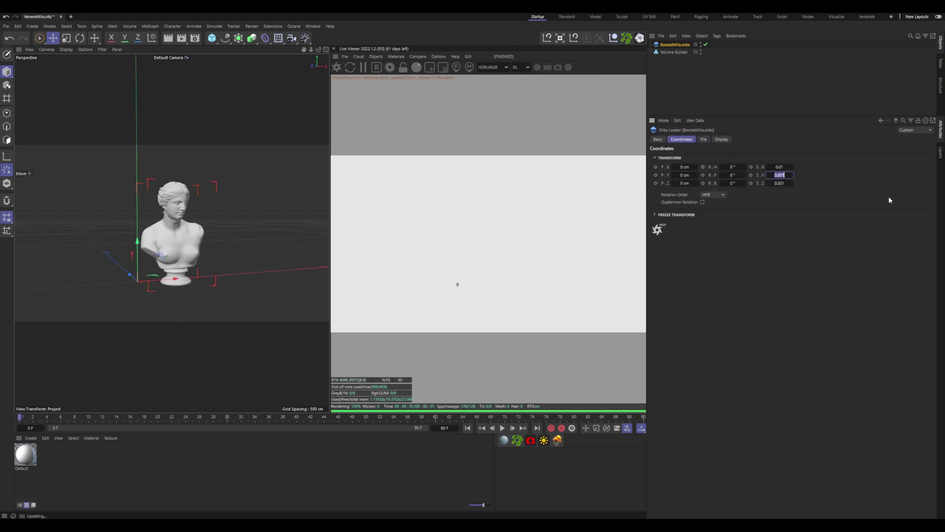
{"action": "type", "text": "0.01"}
{"action": "key", "text": "Tab"}
{"action": "type", "text": "0.0"}
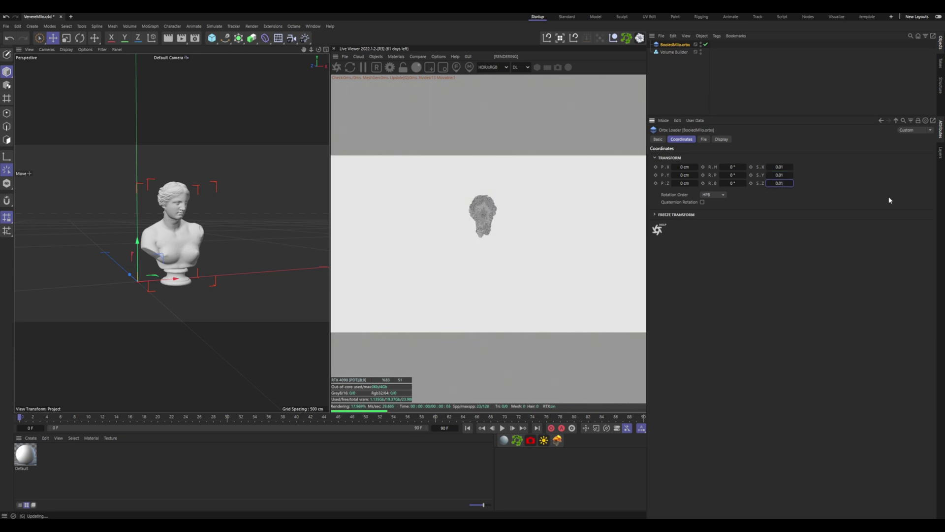
Set the Live Viewer's render mode to Normal for the fractal head
{"action": "right_click_drag", "start_coordinate": [172, 210], "coordinate": [188, 181], "text": "alt"}
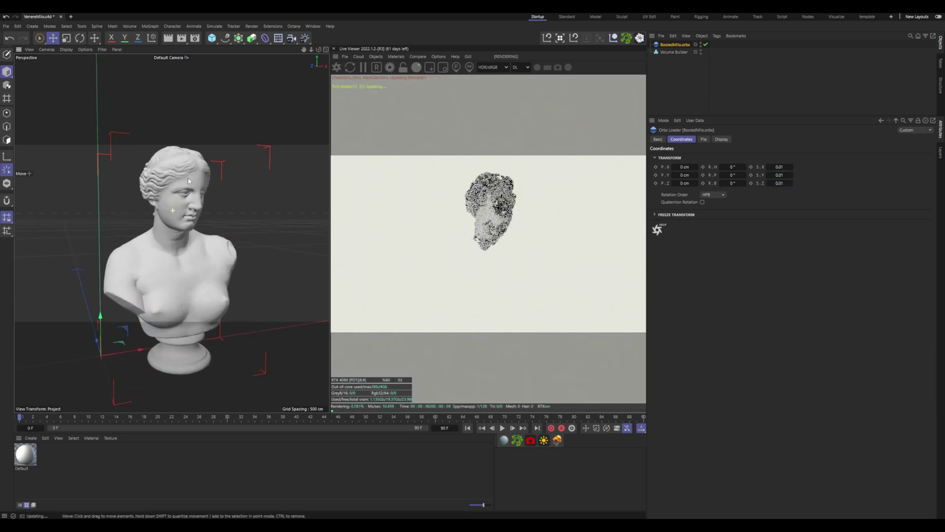
{"action": "scroll", "coordinate": [188, 181], "scroll_direction": "up", "scroll_amount": 2}
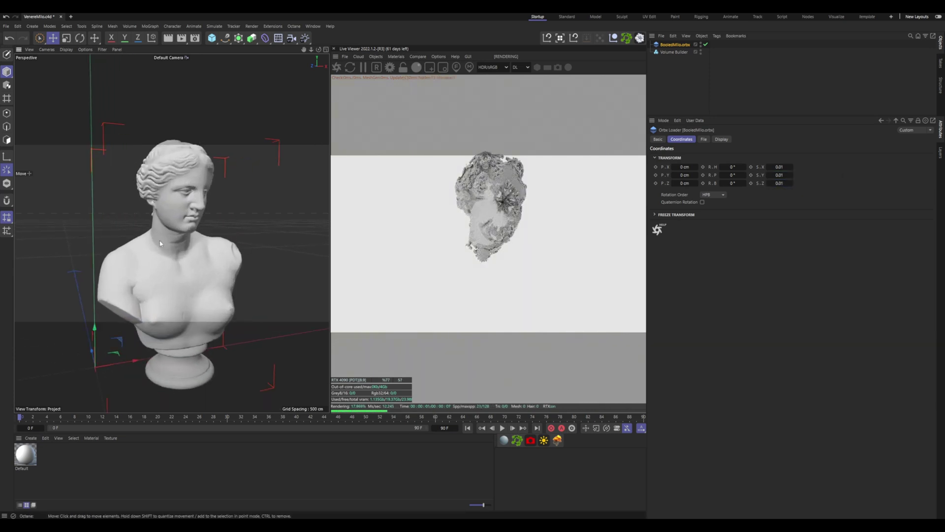
{"action": "left_click_drag", "start_coordinate": [180, 205], "coordinate": [315, 217], "text": "alt"}
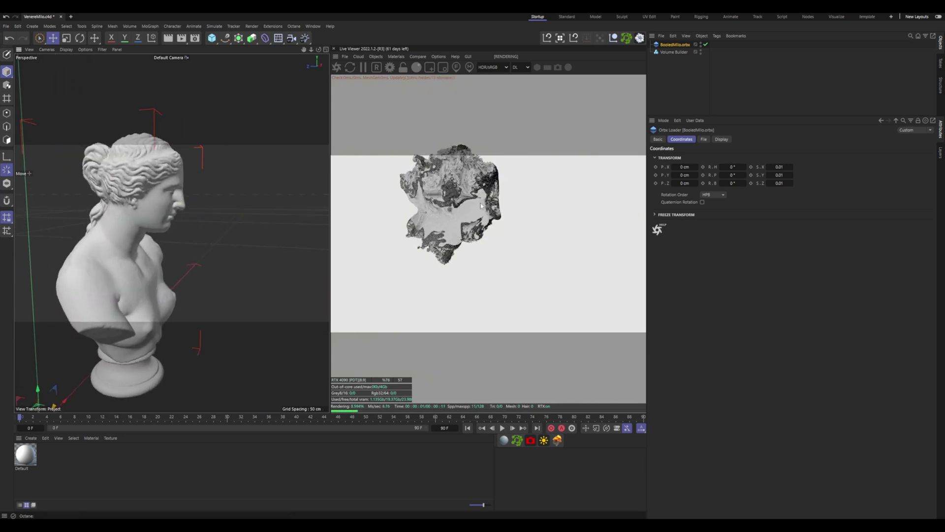
{"action": "scroll", "coordinate": [109, 185], "scroll_direction": "up", "scroll_amount": 6}
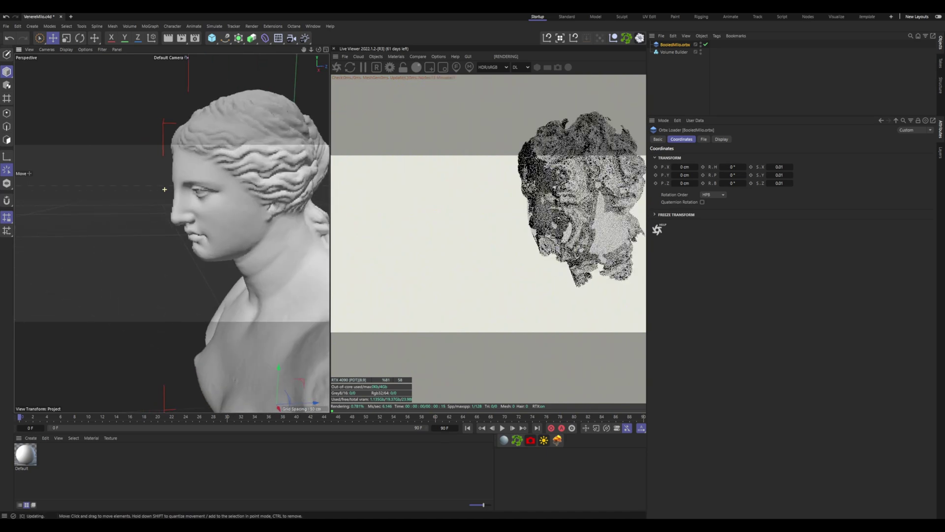
{"action": "left_click_drag", "start_coordinate": [164, 189], "coordinate": [180, 197], "text": "alt"}
{"action": "middle_click_drag", "start_coordinate": [184, 228], "coordinate": [161, 233], "text": "alt"}
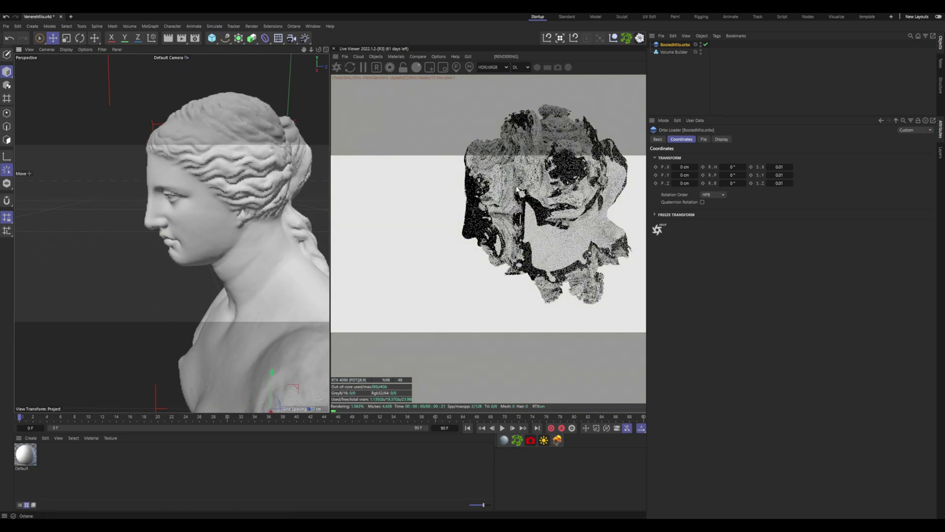
{"action": "left_click", "coordinate": [520, 67]}
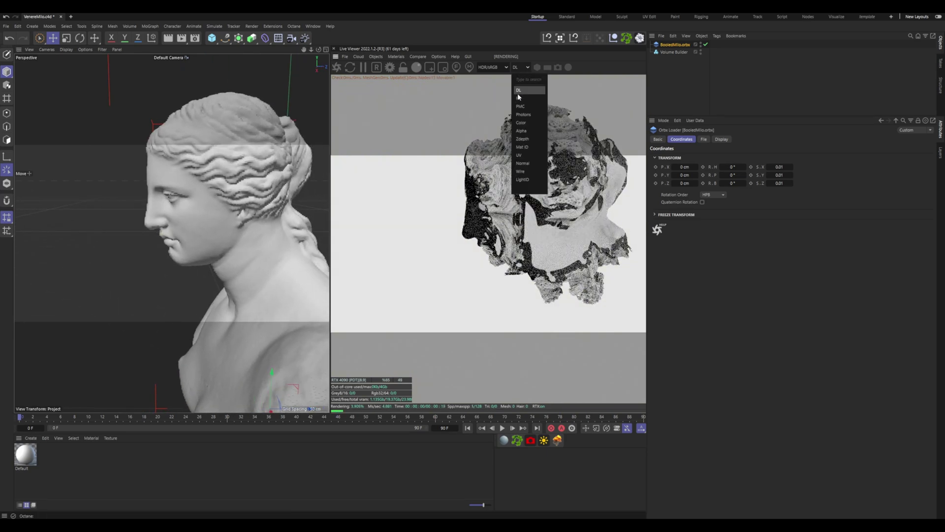
{"action": "left_click", "coordinate": [523, 163]}
Scrub the timeline to about frame 85 to check the fractal animation on the head from several angles
{"action": "left_click_drag", "start_coordinate": [589, 198], "coordinate": [640, 205]}
{"action": "left_click", "coordinate": [59, 417]}
{"action": "left_click_drag", "start_coordinate": [65, 421], "coordinate": [614, 439]}
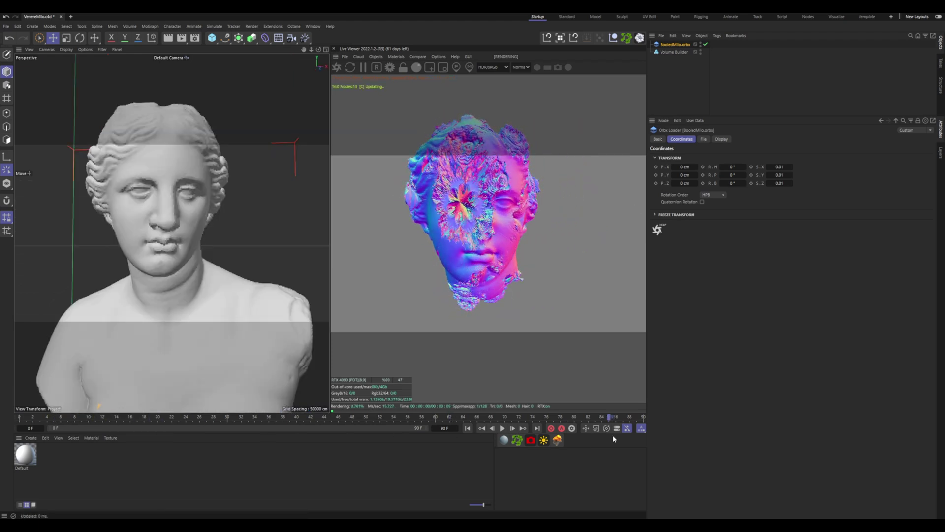
{"action": "left_click_drag", "start_coordinate": [463, 205], "coordinate": [612, 209]}
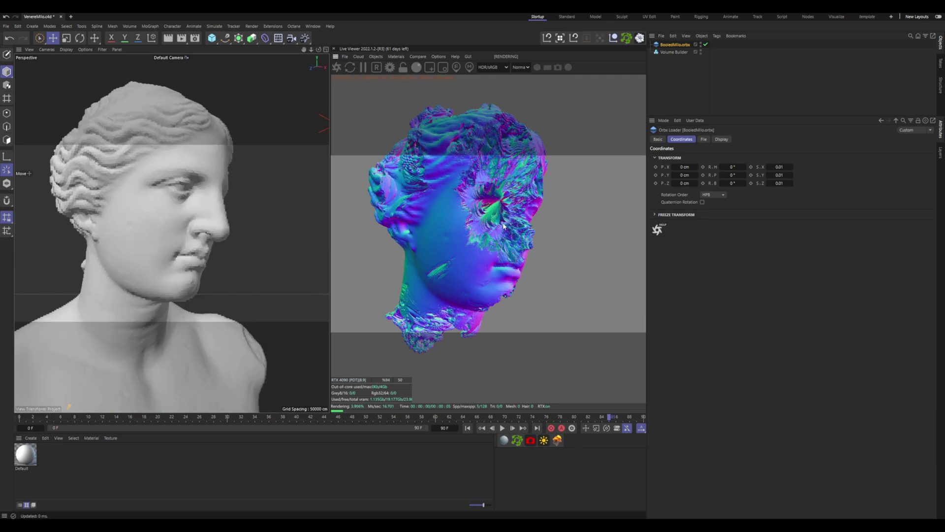
{"action": "scroll", "coordinate": [502, 227], "scroll_direction": "down", "scroll_amount": 2}
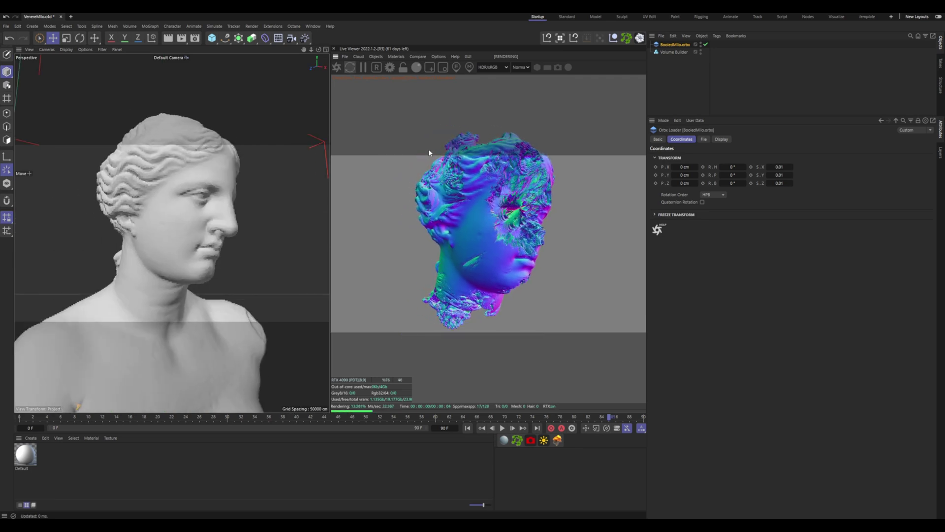
Undock the Live Viewer into a floating window and enlarge it over the viewport
{"action": "left_click", "coordinate": [336, 56]}
{"action": "left_click", "coordinate": [347, 65]}
{"action": "left_click_drag", "start_coordinate": [25, 48], "coordinate": [34, 43]}
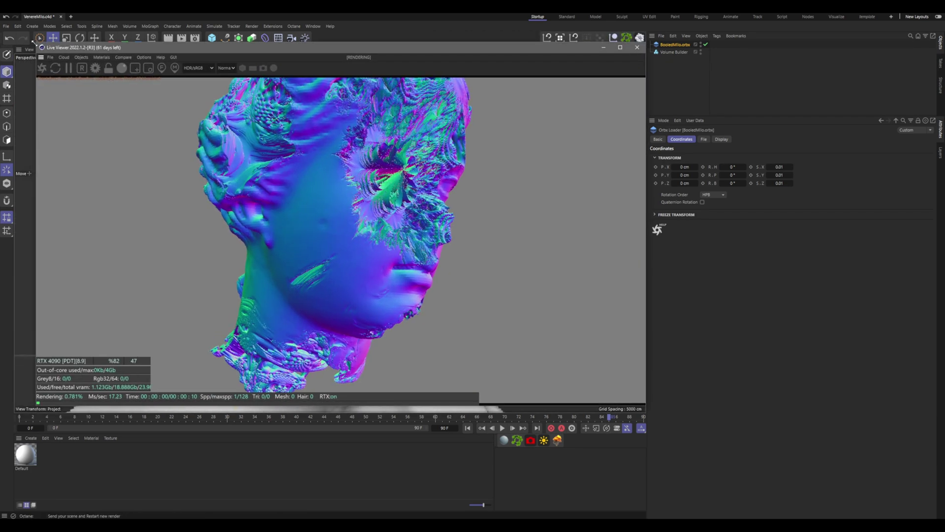
{"action": "scroll", "coordinate": [354, 240], "scroll_direction": "down", "scroll_amount": 4}
{"action": "left_click_drag", "start_coordinate": [354, 239], "coordinate": [568, 239], "text": "alt"}
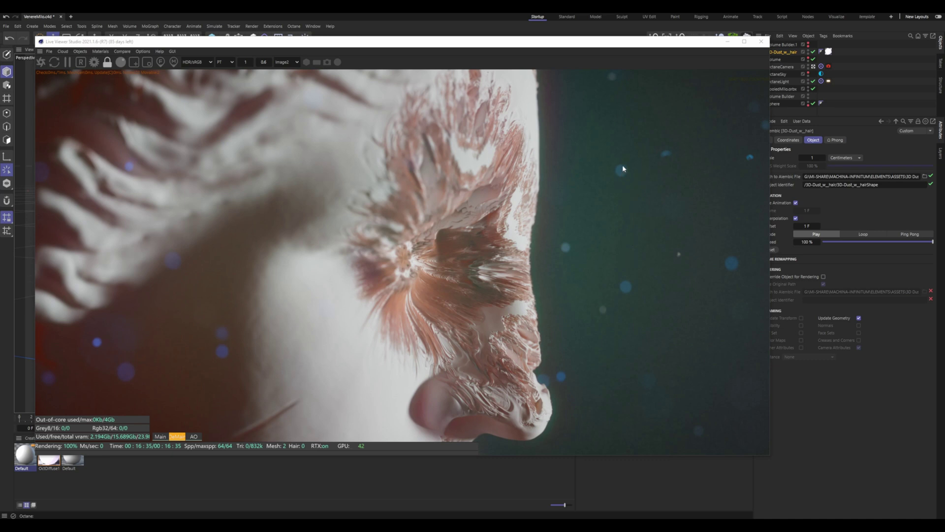
Move the Live Viewer aside to examine the camera, light and dust placement around the bust, then restore it
{"action": "left_click_drag", "start_coordinate": [416, 42], "coordinate": [407, 379]}
{"action": "left_click_drag", "start_coordinate": [301, 269], "coordinate": [660, 157], "text": "alt"}
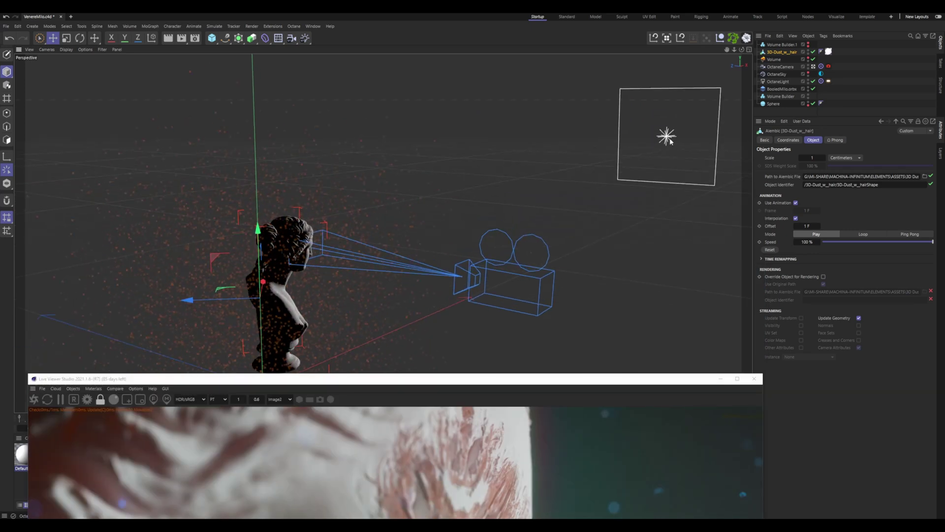
{"action": "left_click_drag", "start_coordinate": [297, 252], "coordinate": [185, 259], "text": "alt"}
{"action": "scroll", "coordinate": [326, 252], "scroll_direction": "down", "scroll_amount": 5}
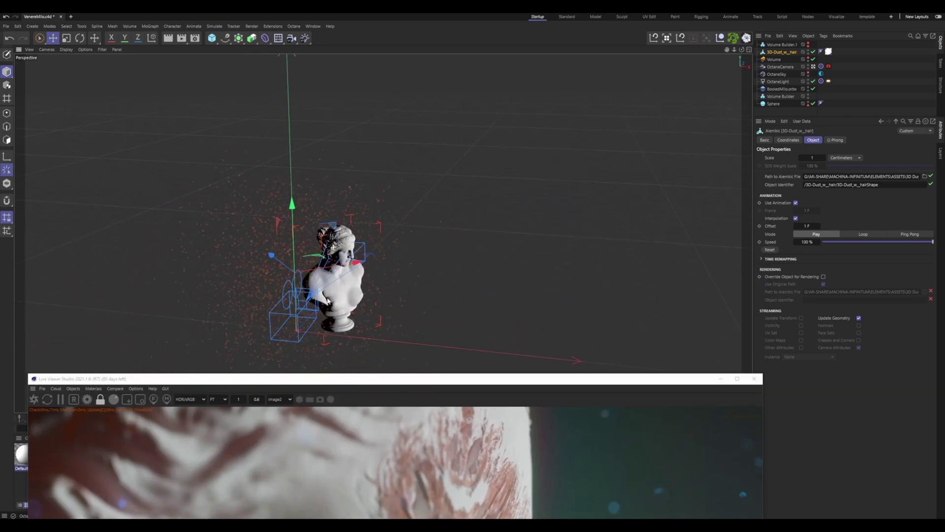
{"action": "left_click_drag", "start_coordinate": [339, 276], "coordinate": [417, 292], "text": "alt"}
{"action": "left_click_drag", "start_coordinate": [399, 381], "coordinate": [403, 56]}
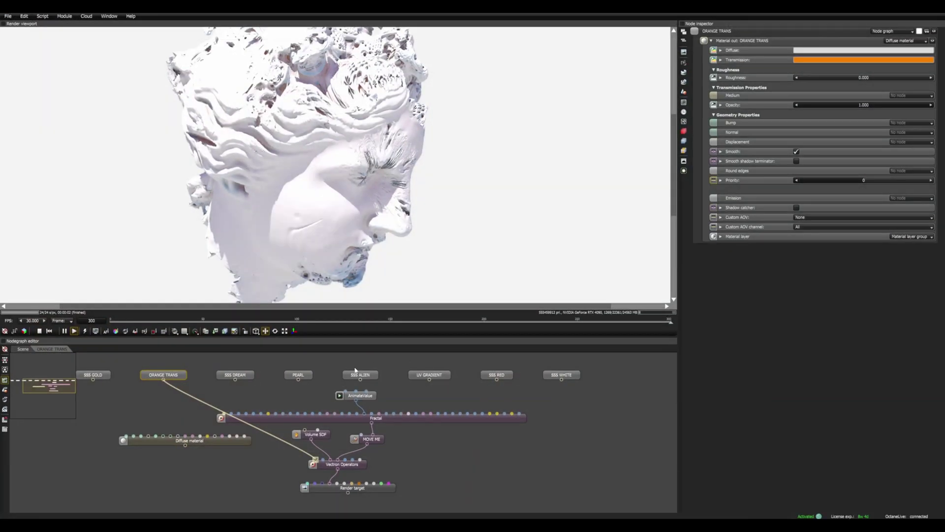
Switch to Octane Standalone and examine the diffuse colour of the ORANGE TRANS material
{"action": "middle_click_drag", "start_coordinate": [389, 397], "coordinate": [434, 393]}
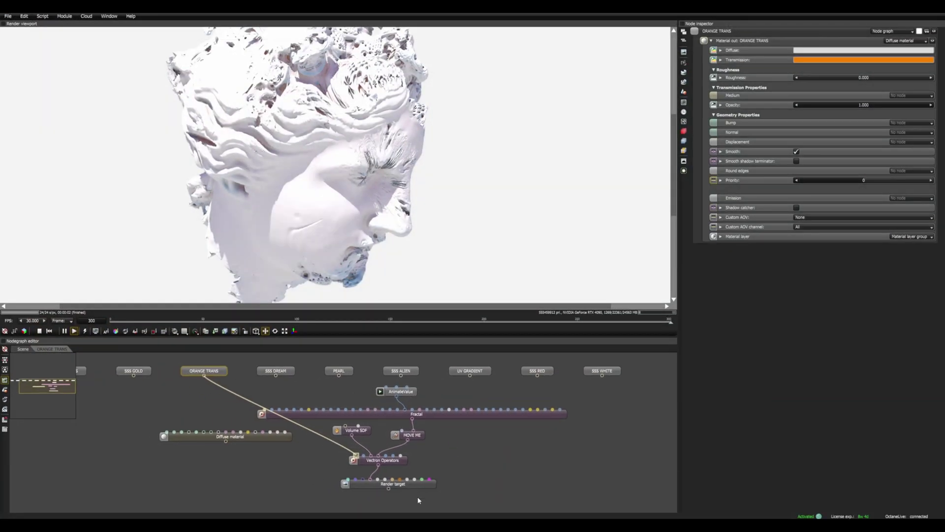
{"action": "left_click_drag", "start_coordinate": [416, 485], "coordinate": [415, 495]}
{"action": "left_click", "coordinate": [210, 369]}
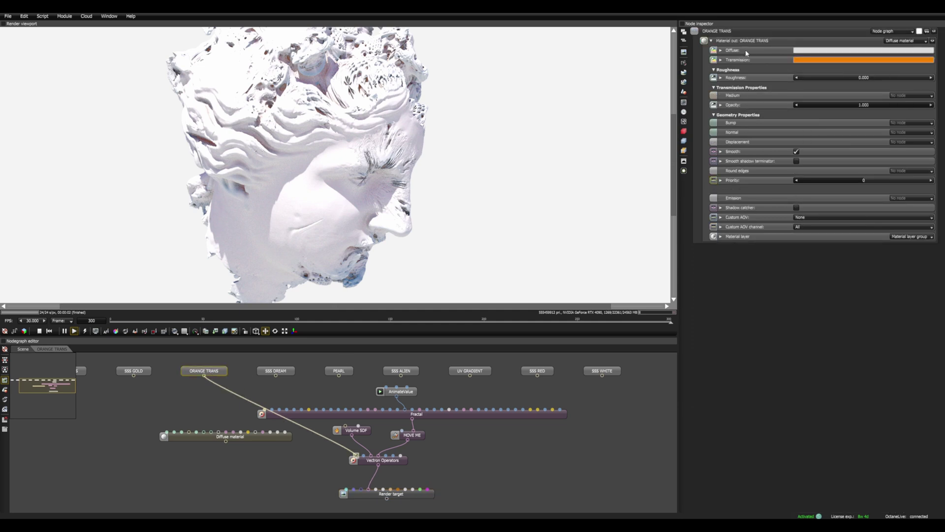
{"action": "left_click", "coordinate": [810, 52]}
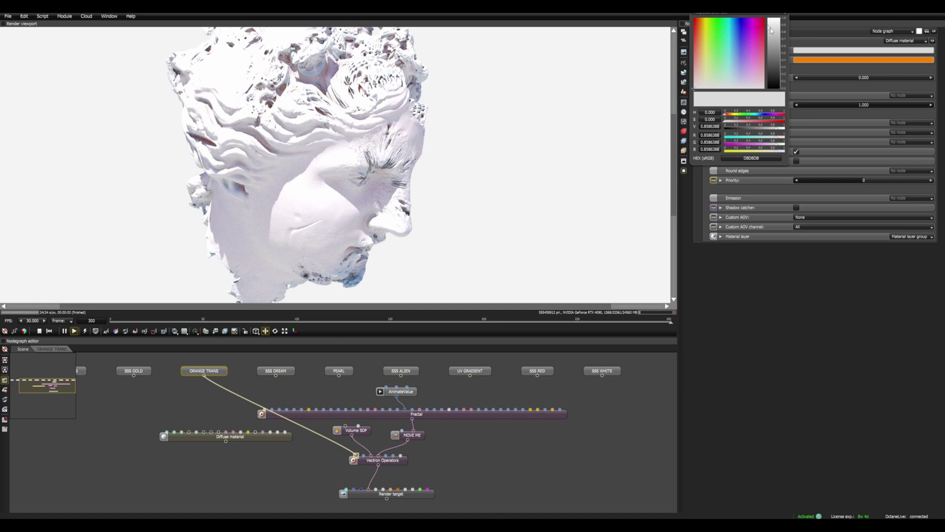
{"action": "left_click", "coordinate": [835, 288]}
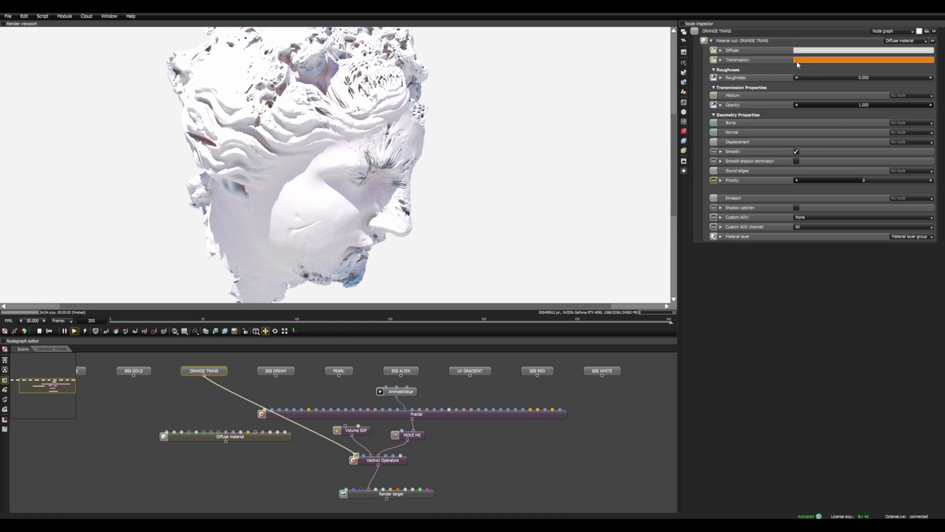